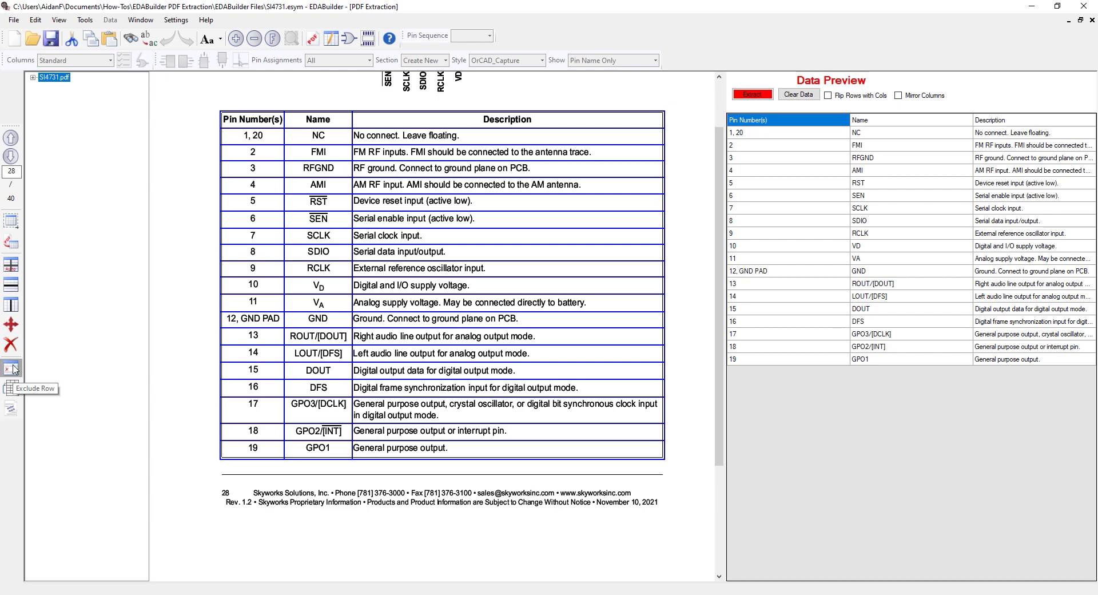
Move the first two column dividers of the CD4051B pin functions table to the boundaries after the NO. and NAME columns
{"action": "left_click", "coordinate": [235, 114]}
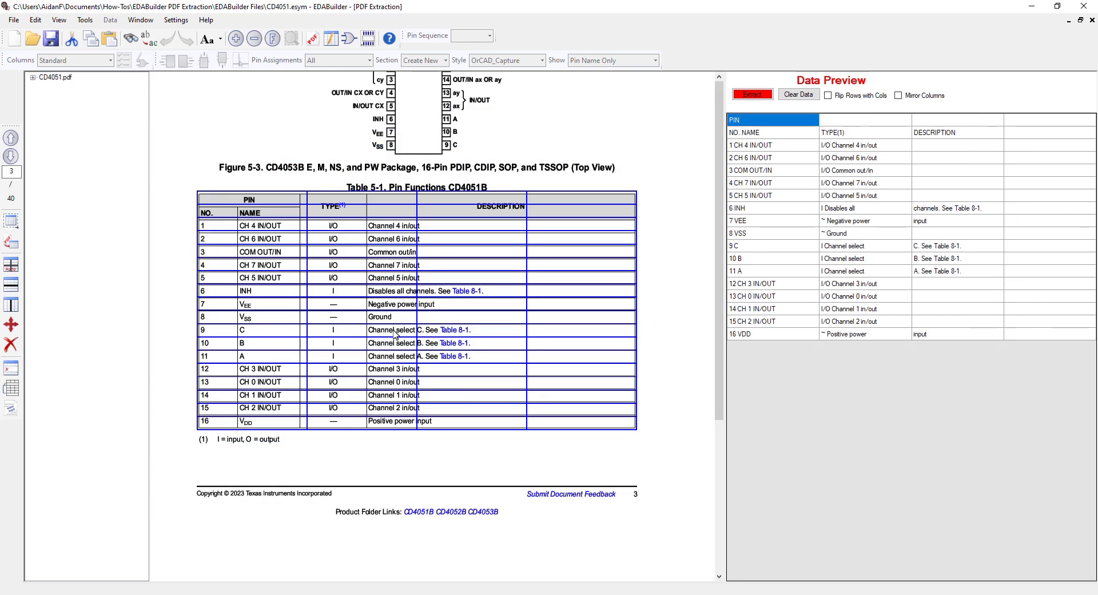
{"action": "left_click", "coordinate": [10, 325]}
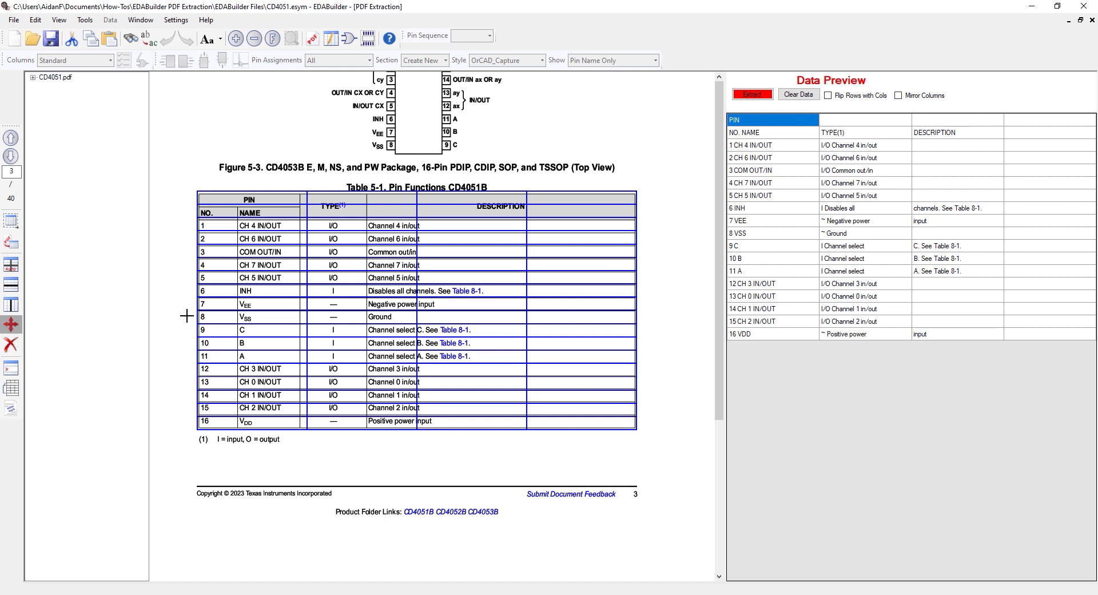
{"action": "left_click", "coordinate": [231, 306]}
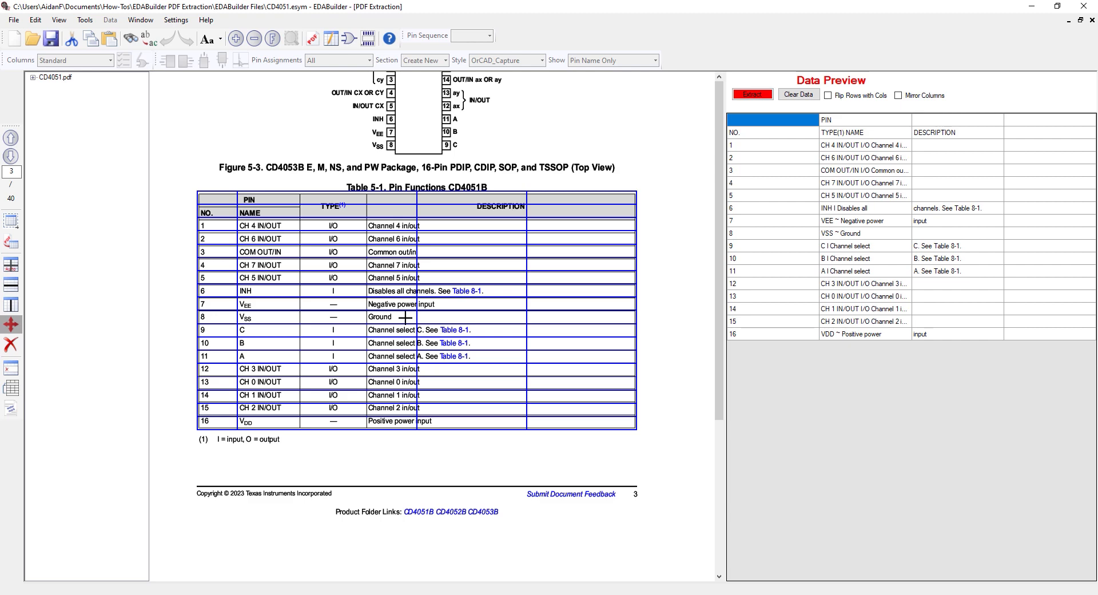
{"action": "left_click_drag", "start_coordinate": [406, 318], "coordinate": [301, 318]}
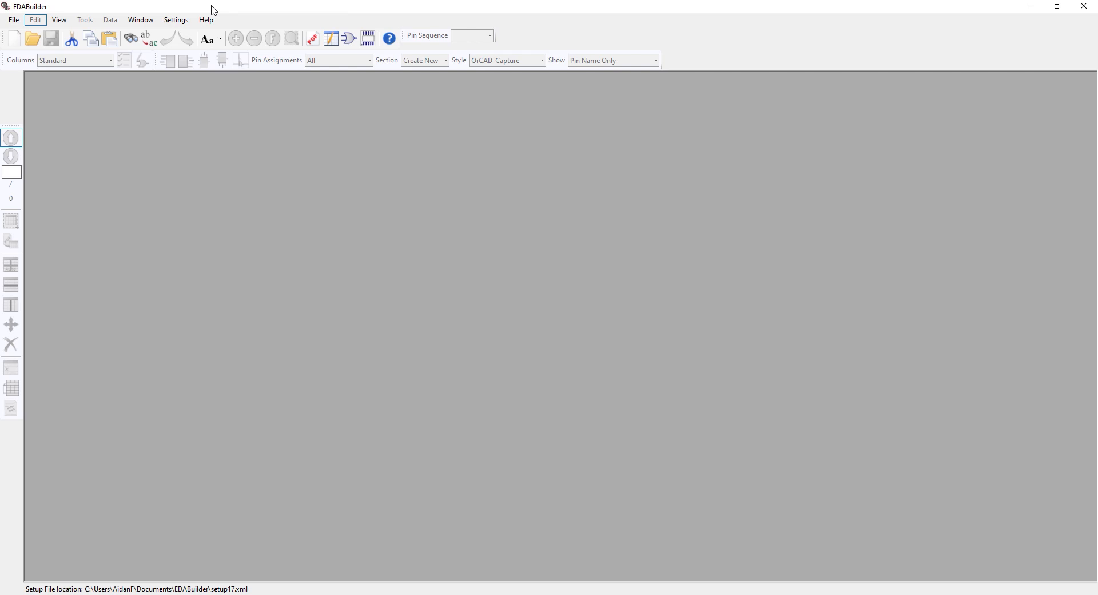
Start a new symbol with part name SI4731 and set its project location to the EDABuilder Files folder
{"action": "left_click", "coordinate": [14, 20]}
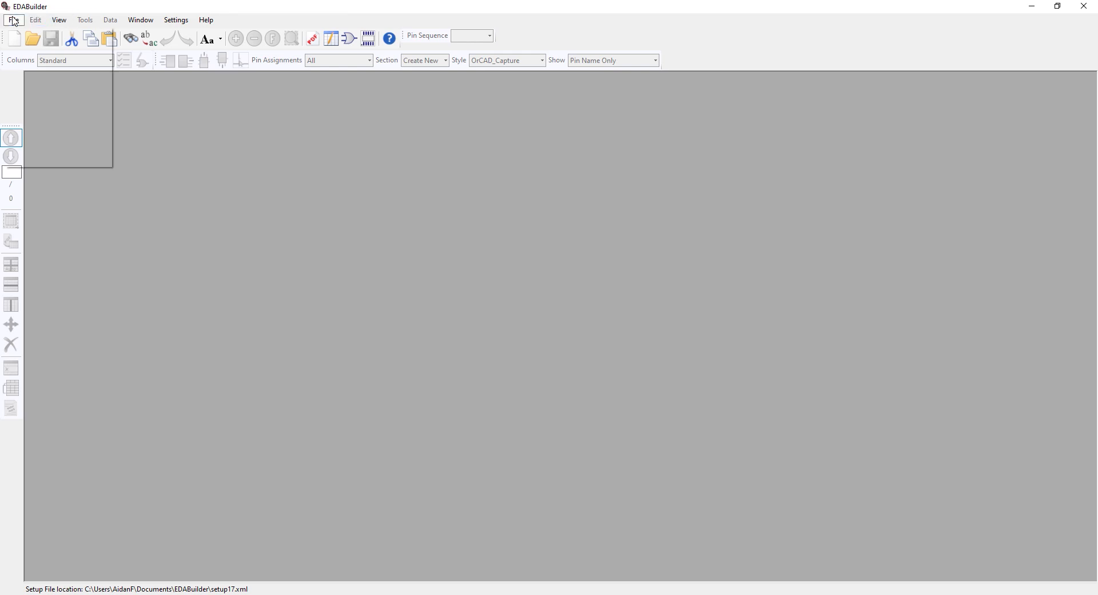
{"action": "mouse_move", "coordinate": [31, 36]}
{"action": "left_click", "coordinate": [161, 34]}
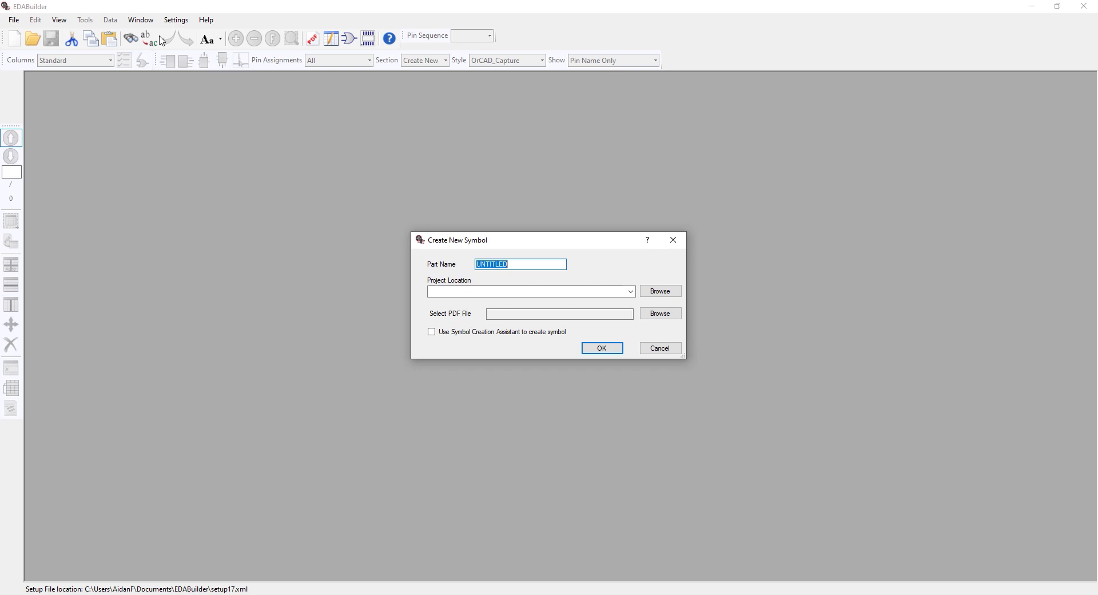
{"action": "type", "text": "SI4731"}
{"action": "left_click", "coordinate": [660, 292]}
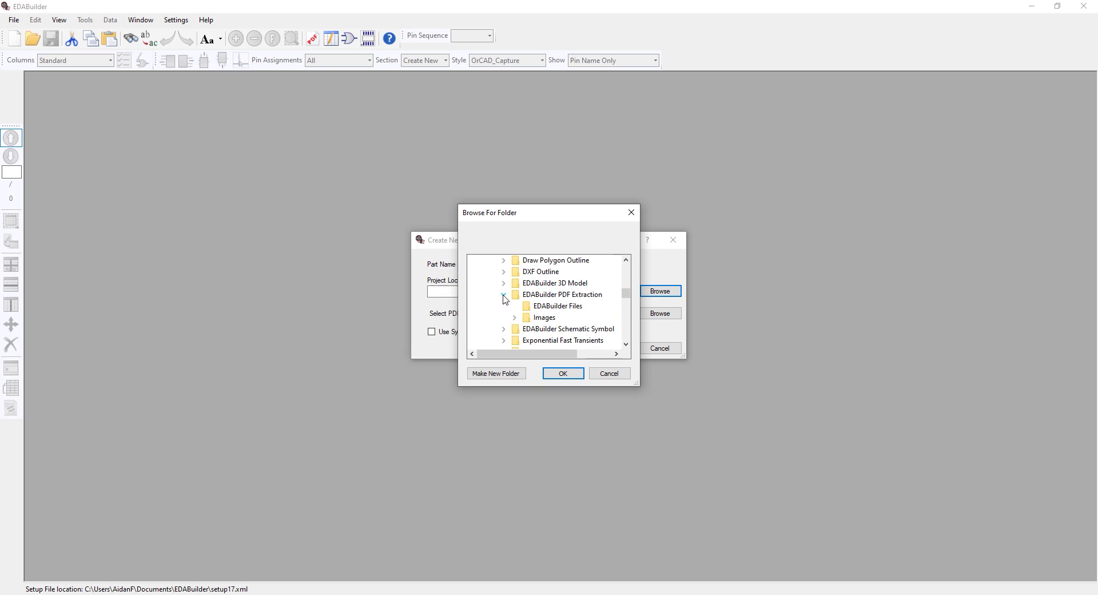
{"action": "left_click", "coordinate": [549, 306]}
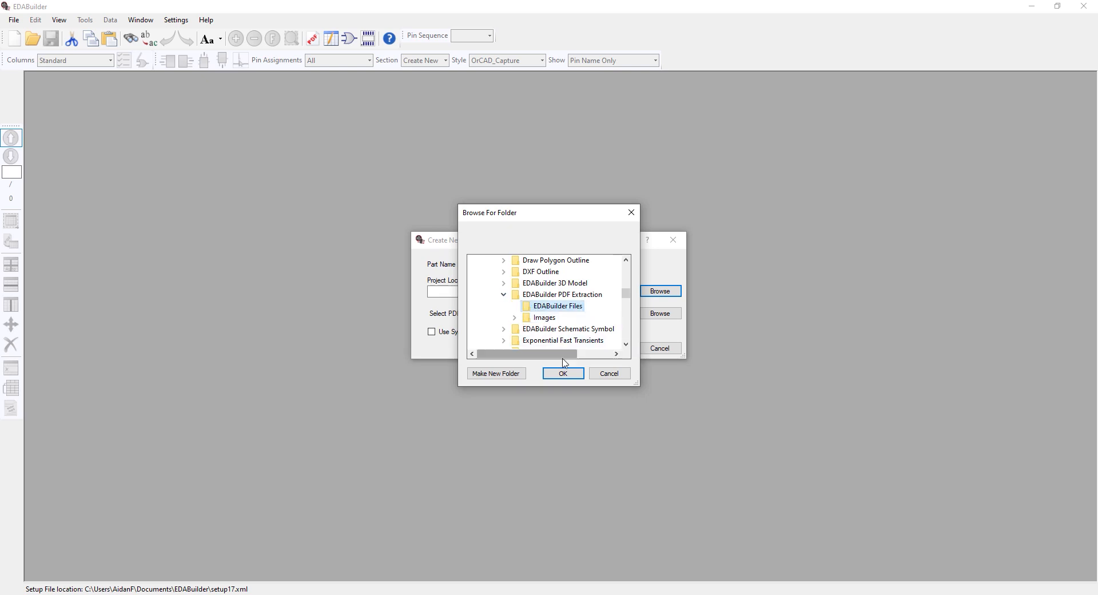
{"action": "left_click", "coordinate": [563, 373]}
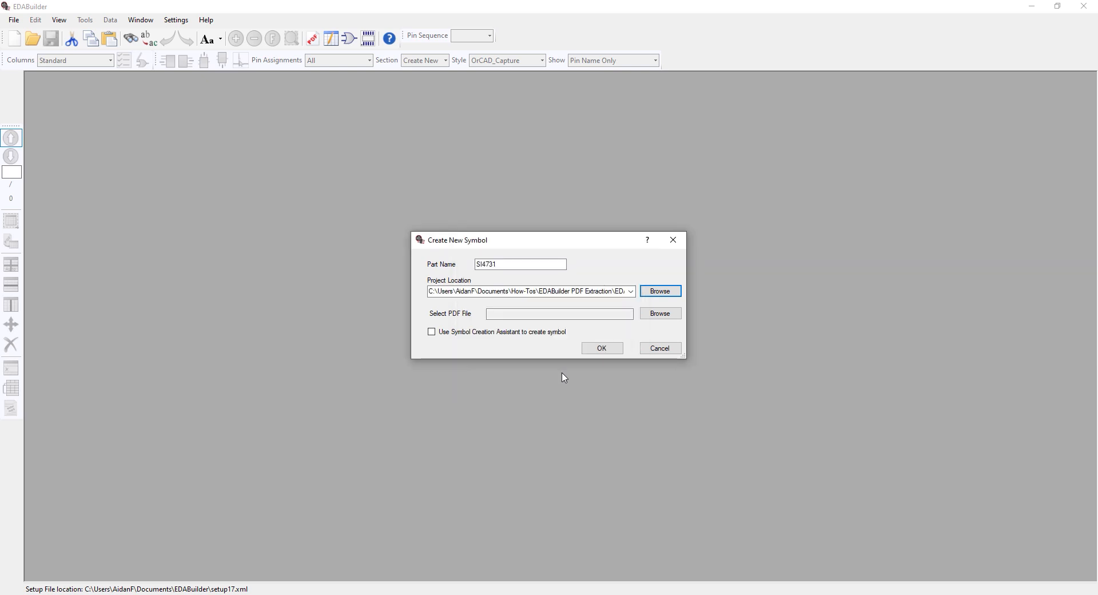
Attach SI4731.pdf as the symbol's PDF file and create the symbol
{"action": "left_click", "coordinate": [659, 314]}
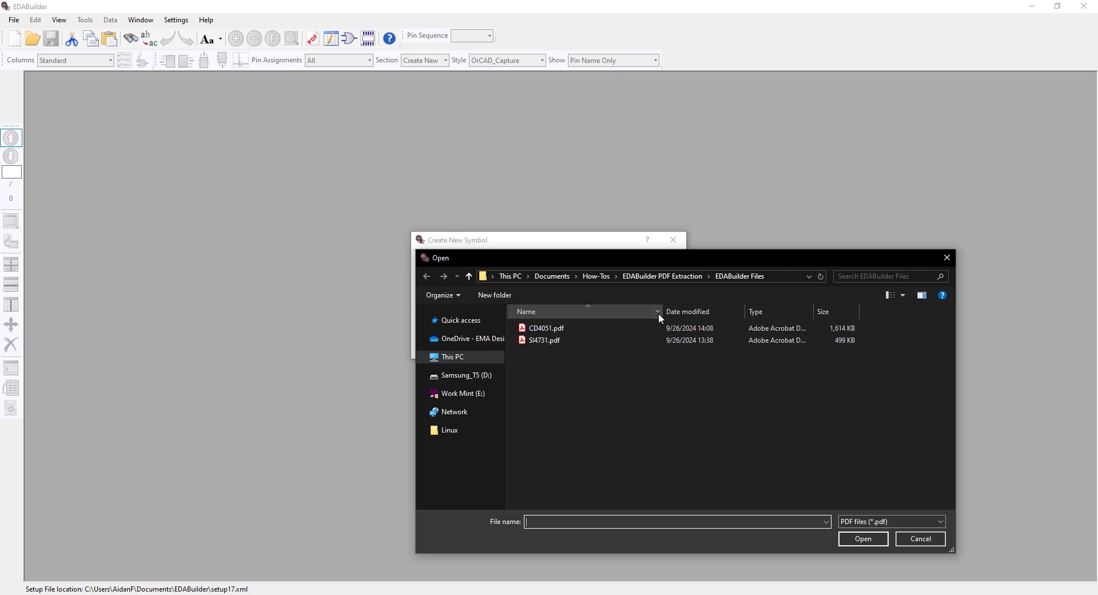
{"action": "left_click", "coordinate": [538, 345]}
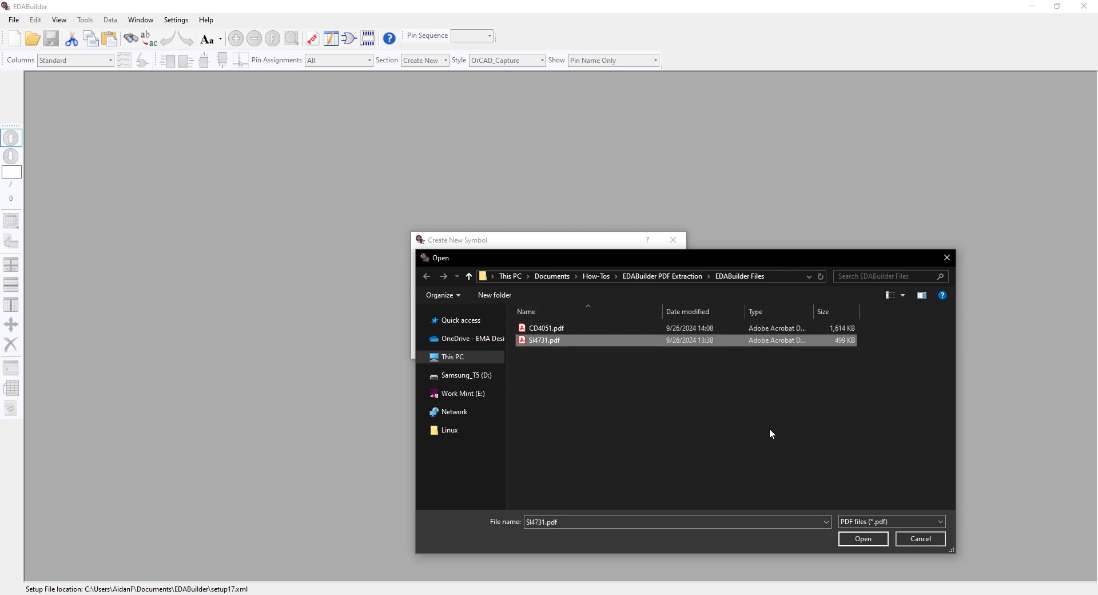
{"action": "left_click", "coordinate": [846, 541]}
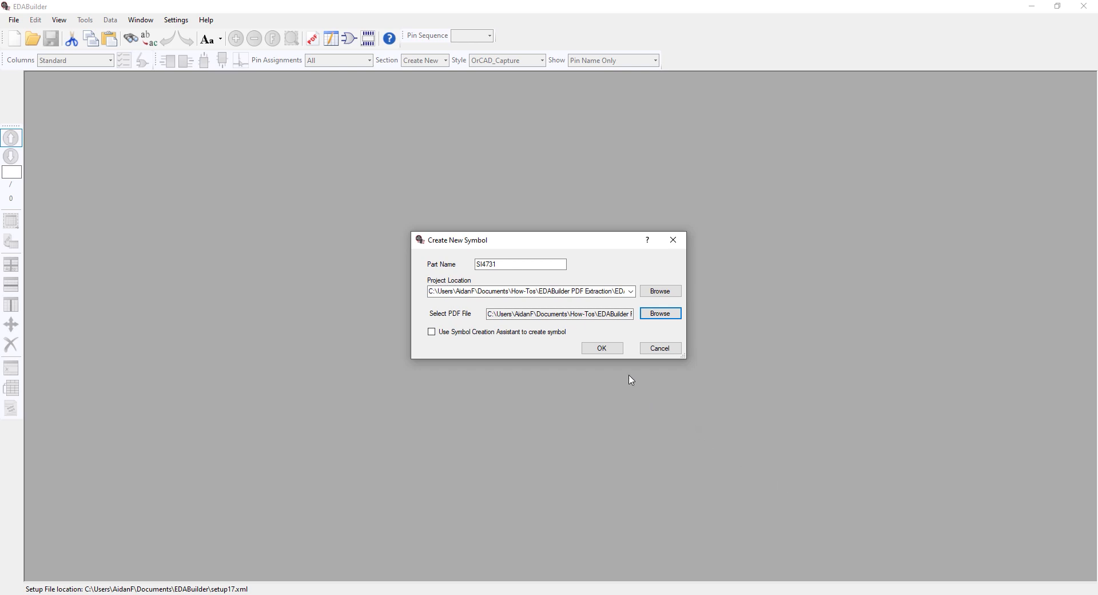
{"action": "left_click", "coordinate": [601, 348]}
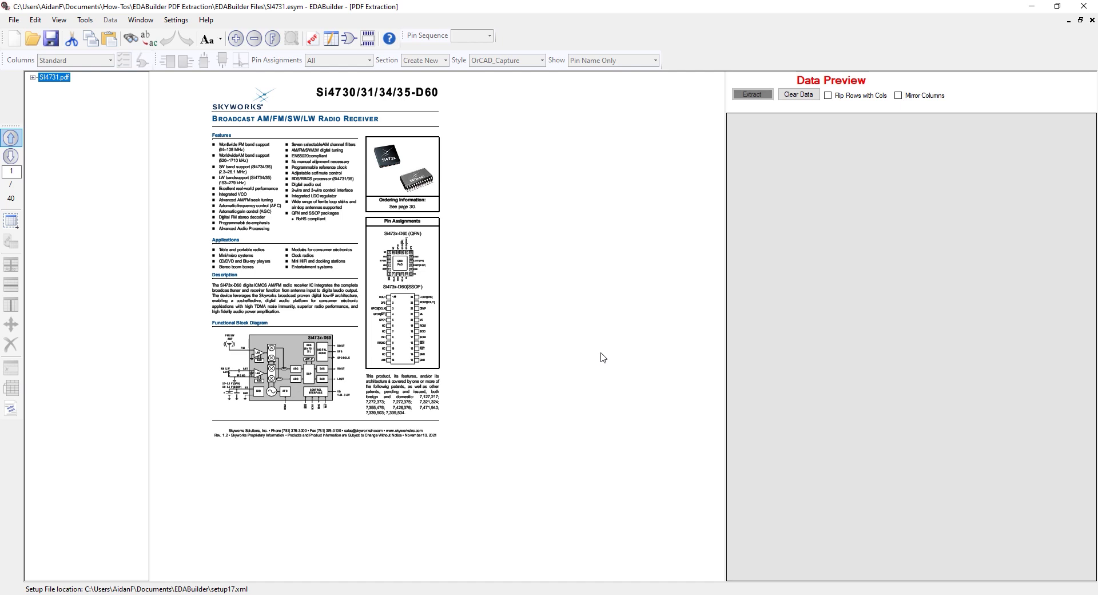
Go to page 28 of the datasheet, with the Si473x-D60-GM pin diagram enlarged in view
{"action": "left_click", "coordinate": [4, 171]}
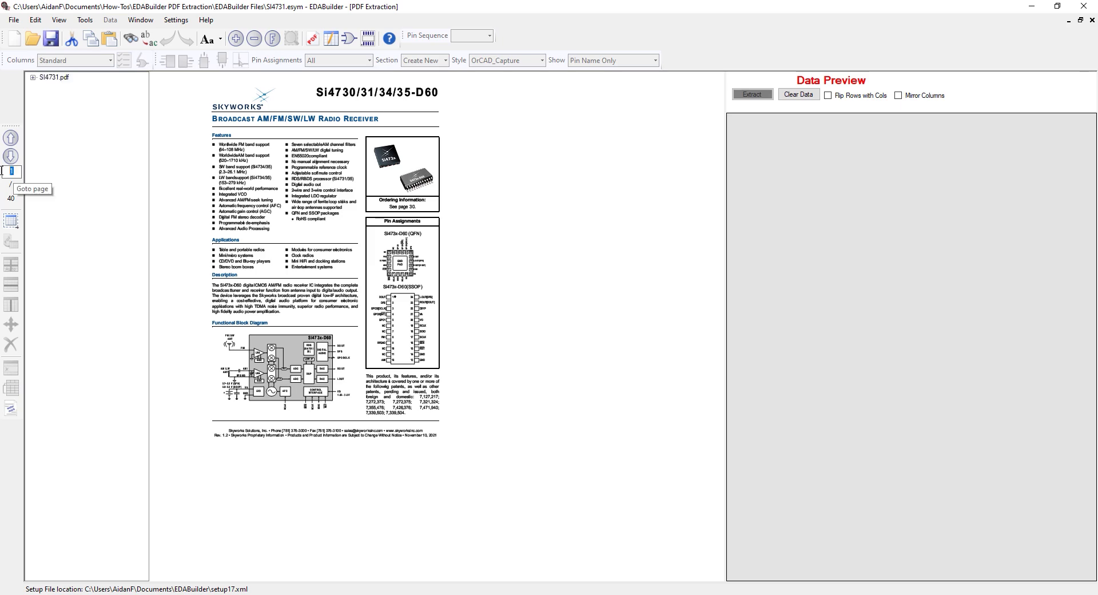
{"action": "type", "text": "28"}
{"action": "key", "text": "Return"}
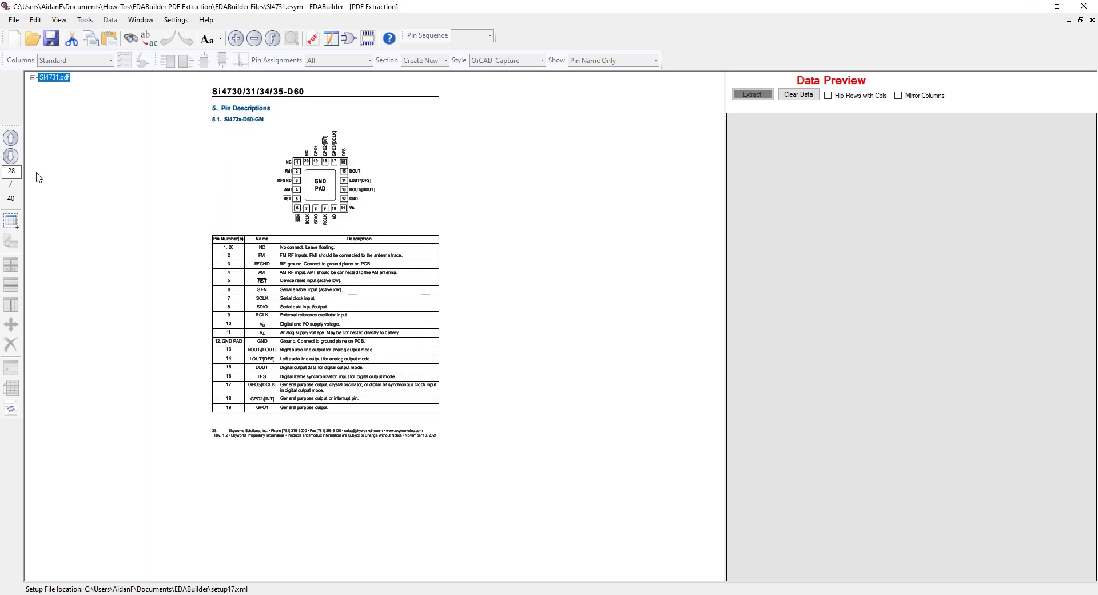
{"action": "scroll", "coordinate": [265, 273], "scroll_direction": "up", "scroll_amount": 7, "text": "ctrl"}
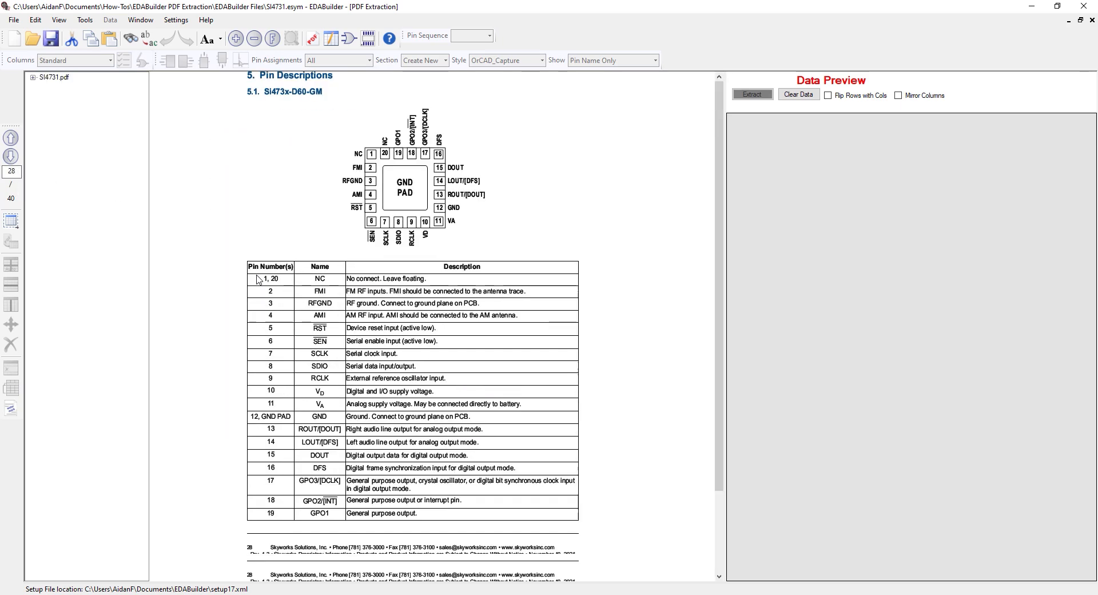
{"action": "scroll", "coordinate": [480, 159], "scroll_direction": "up", "scroll_amount": 3}
{"action": "scroll", "coordinate": [480, 158], "scroll_direction": "down", "scroll_amount": 3}
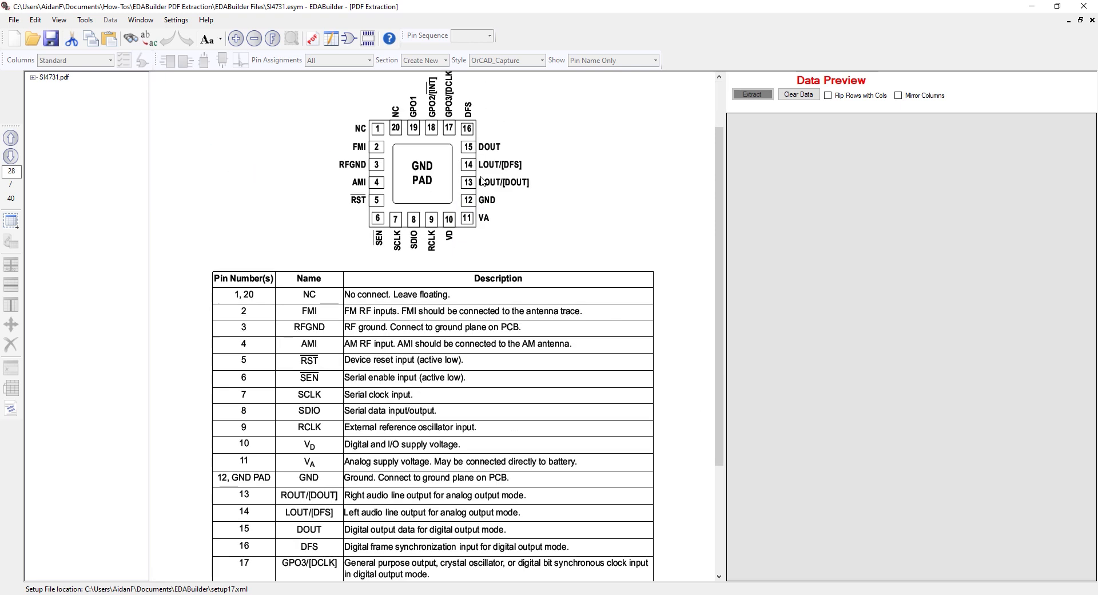
{"action": "scroll", "coordinate": [495, 275], "scroll_direction": "up", "scroll_amount": 3}
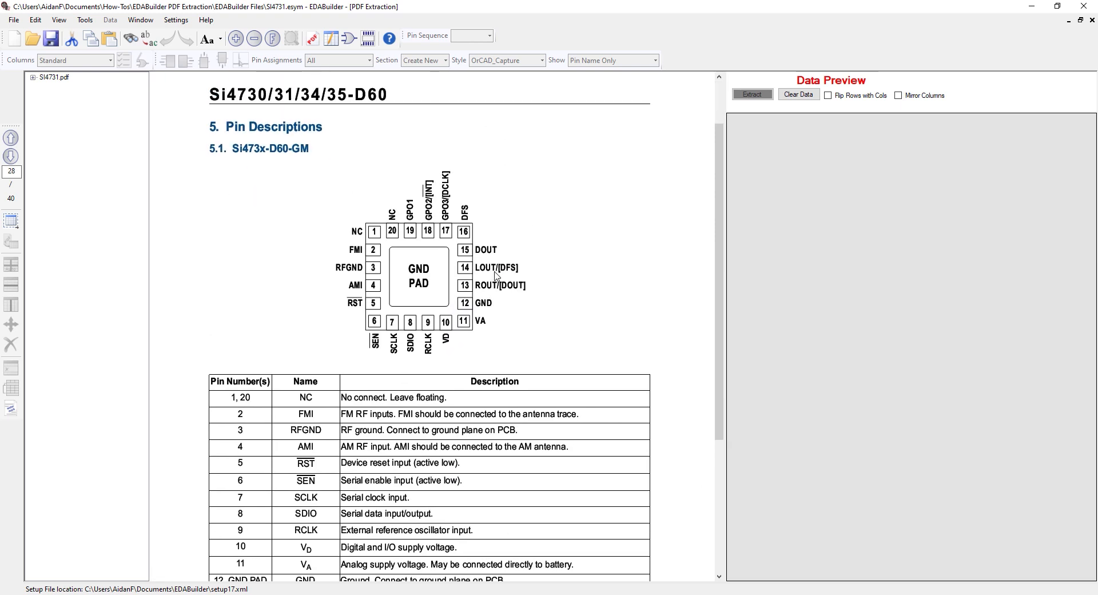
Select the area around pins 1 to 5 of the pin diagram, including their names, as a Table / Pin Out Diagram
{"action": "left_click", "coordinate": [6, 225]}
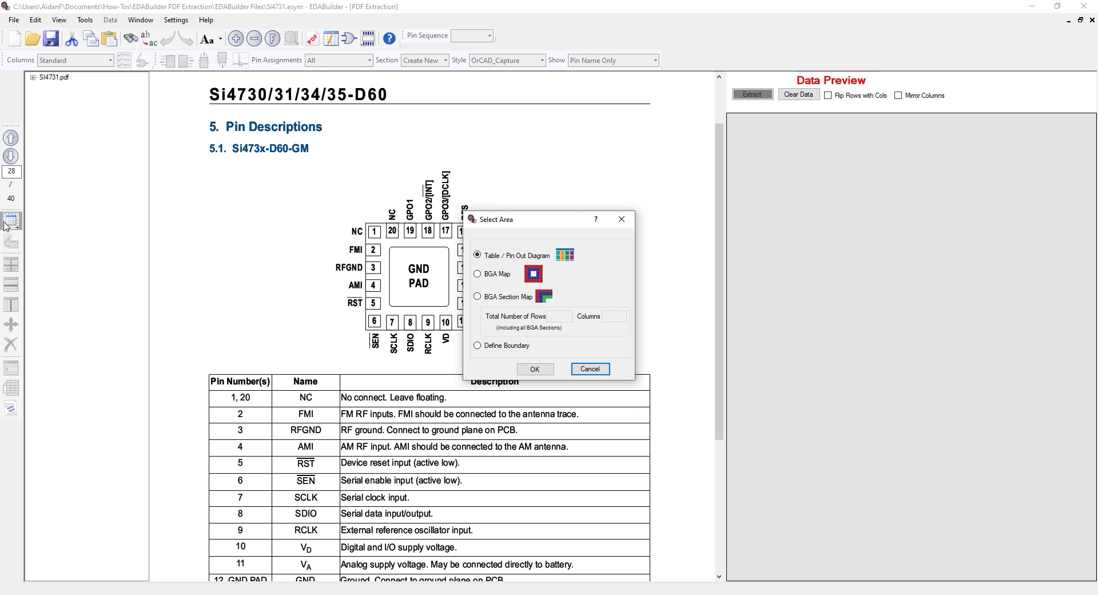
{"action": "left_click", "coordinate": [545, 371]}
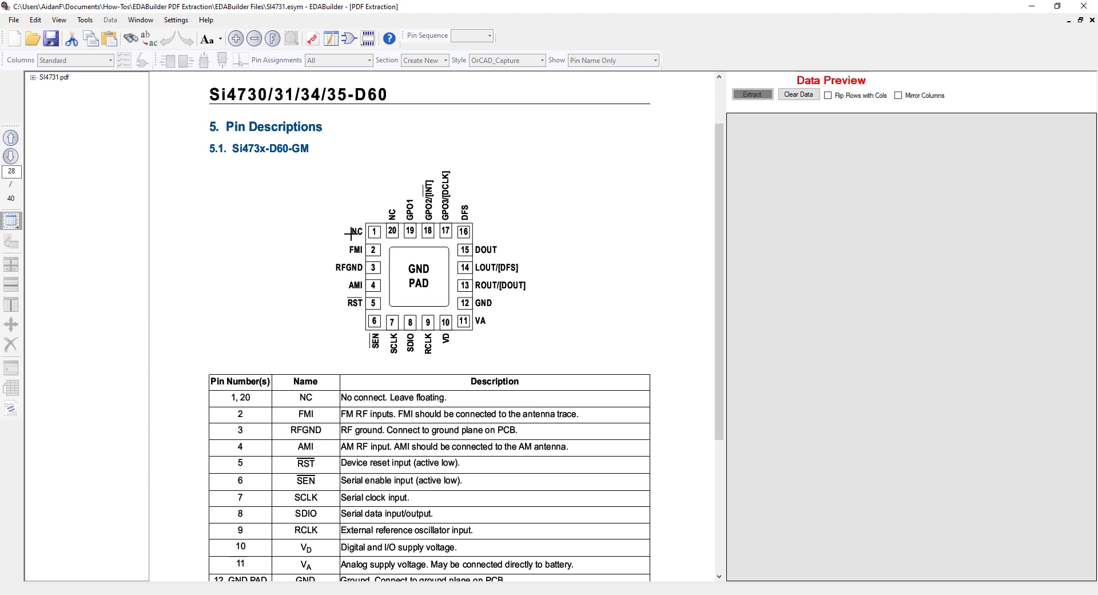
{"action": "left_click_drag", "start_coordinate": [325, 222], "coordinate": [383, 311]}
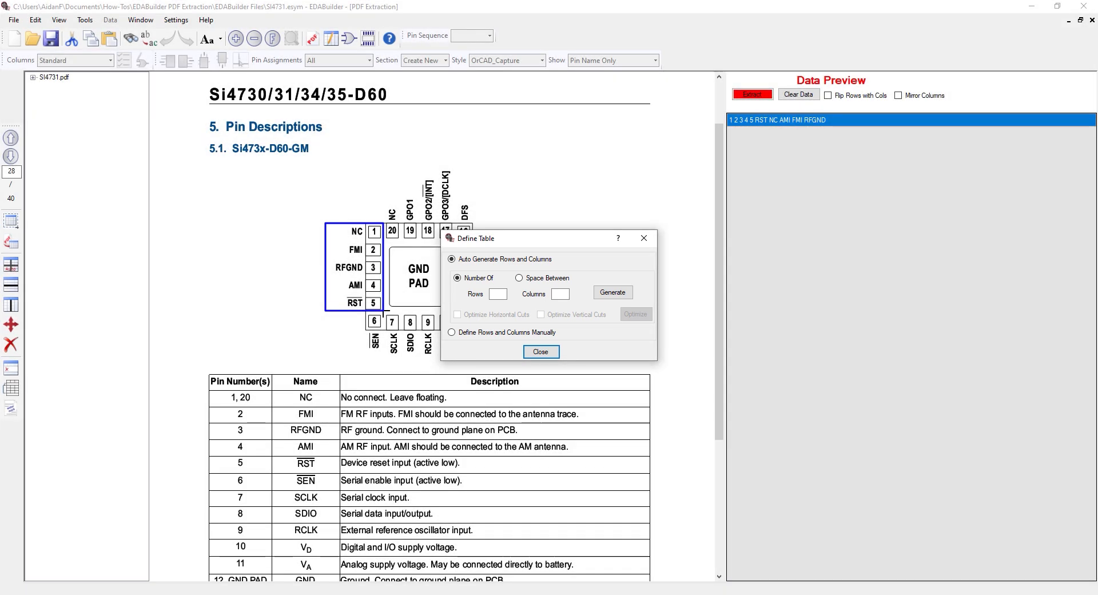
Auto-generate a table of 5 rows and 2 columns over the selected area of pins 1 to 5
{"action": "left_click", "coordinate": [498, 294]}
{"action": "type", "text": "5"}
{"action": "left_click", "coordinate": [564, 295]}
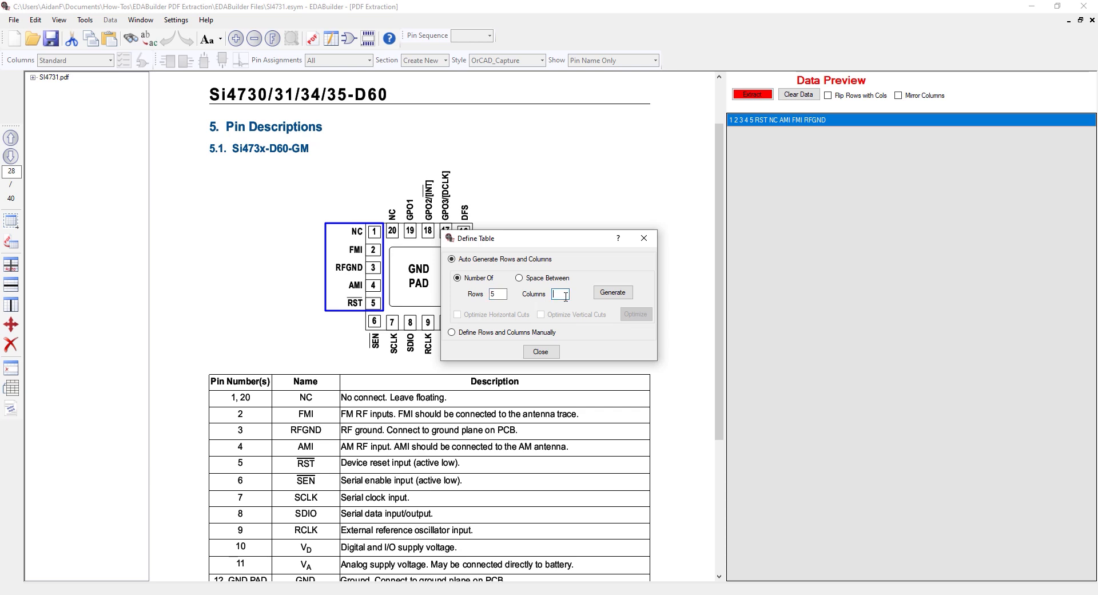
{"action": "type", "text": "2"}
{"action": "left_click", "coordinate": [600, 295]}
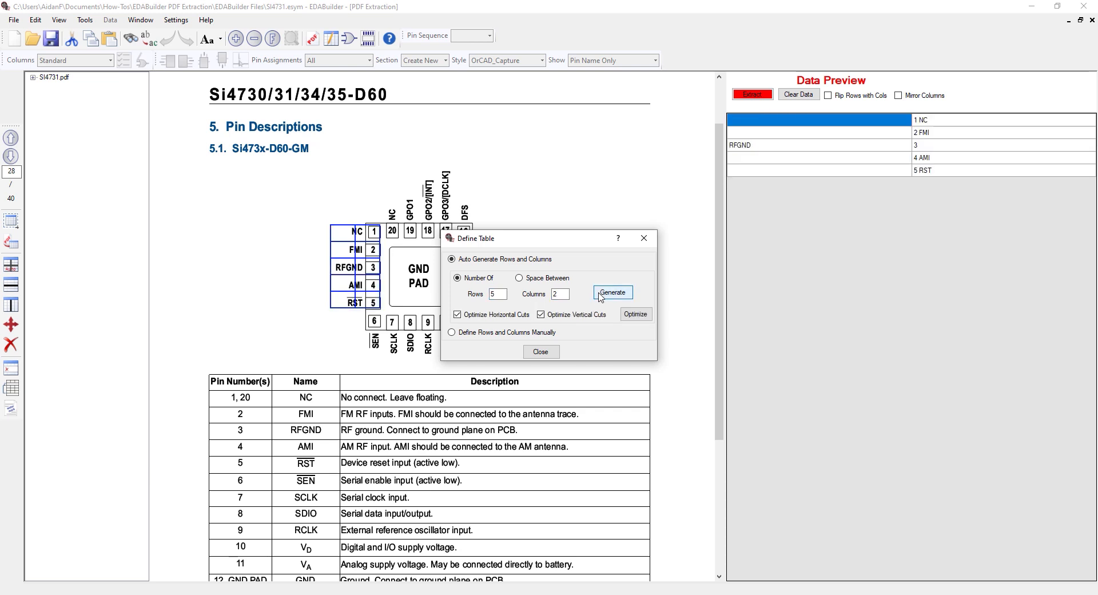
{"action": "left_click", "coordinate": [543, 351]}
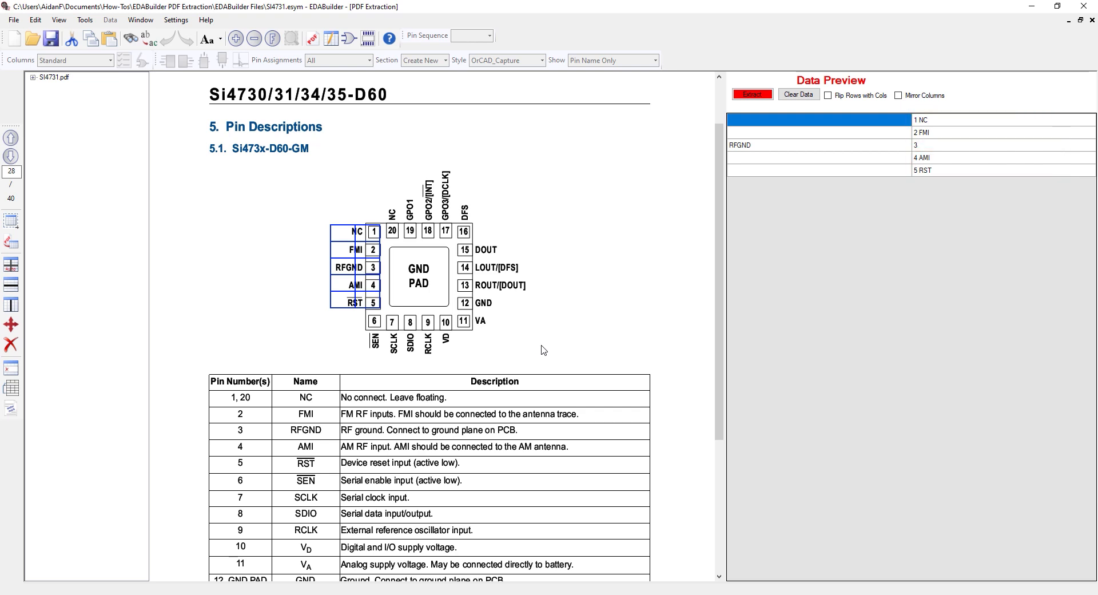
Move the column divider between the names and numbers of pins 1 to 5, and extract the data with mirrored columns
{"action": "left_click", "coordinate": [14, 324]}
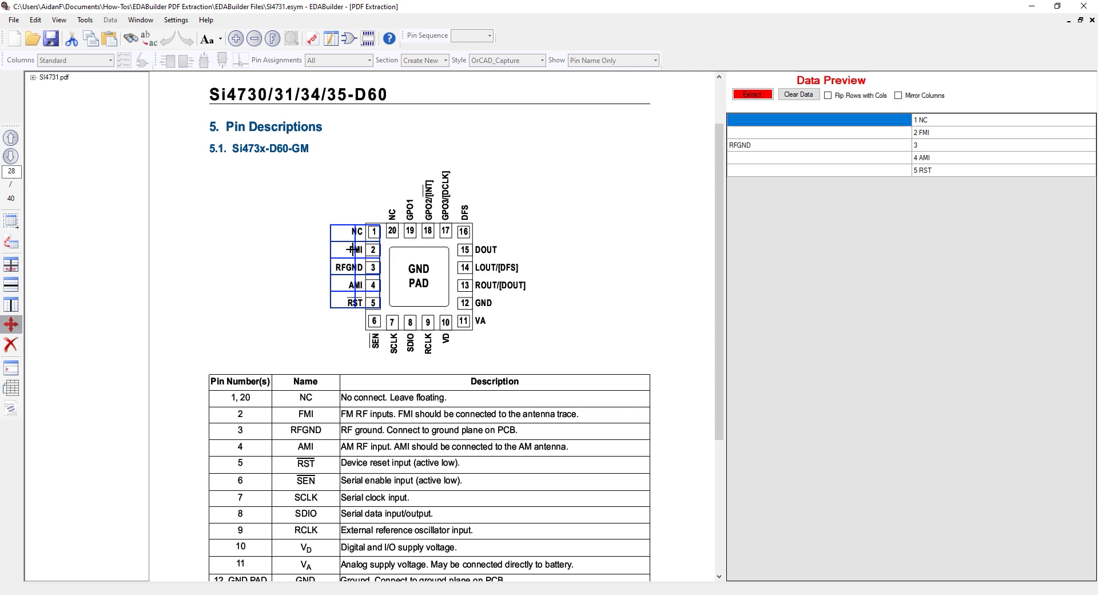
{"action": "left_click_drag", "start_coordinate": [353, 249], "coordinate": [364, 249]}
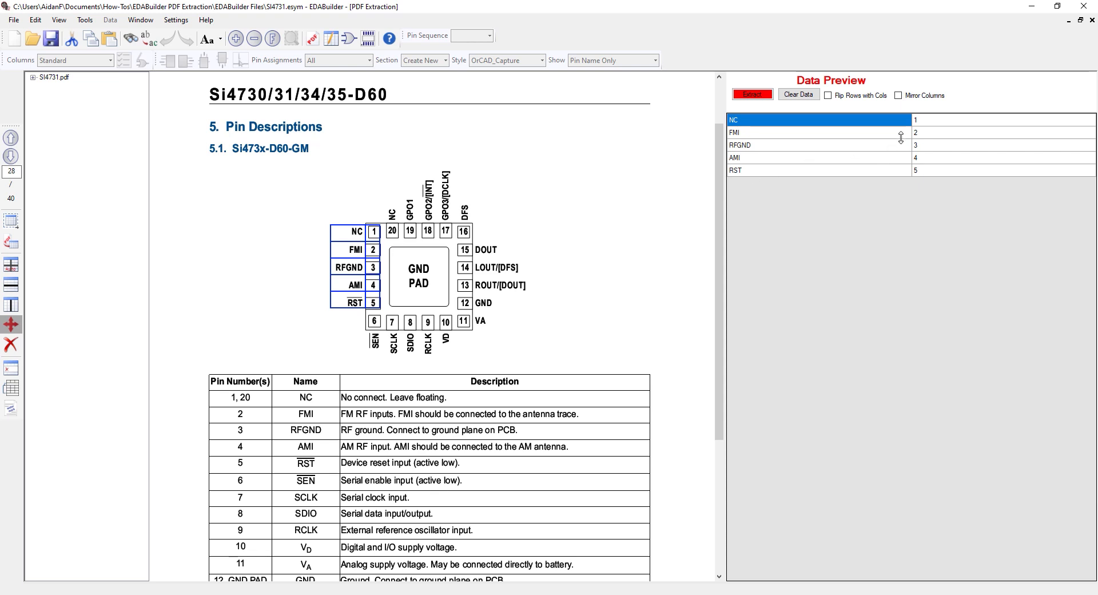
{"action": "left_click", "coordinate": [898, 96]}
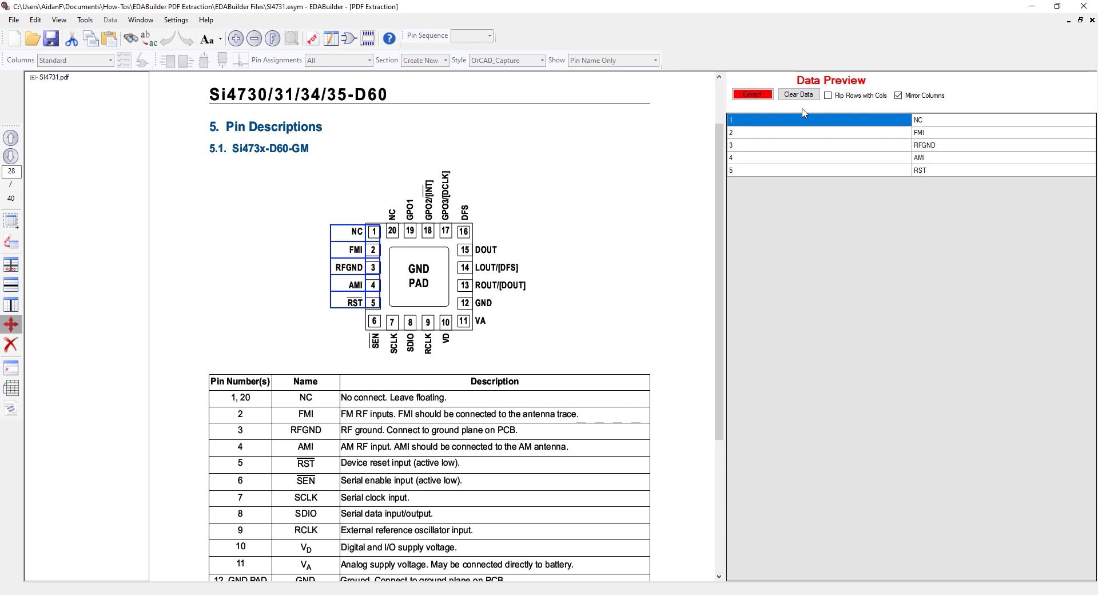
{"action": "left_click", "coordinate": [750, 97]}
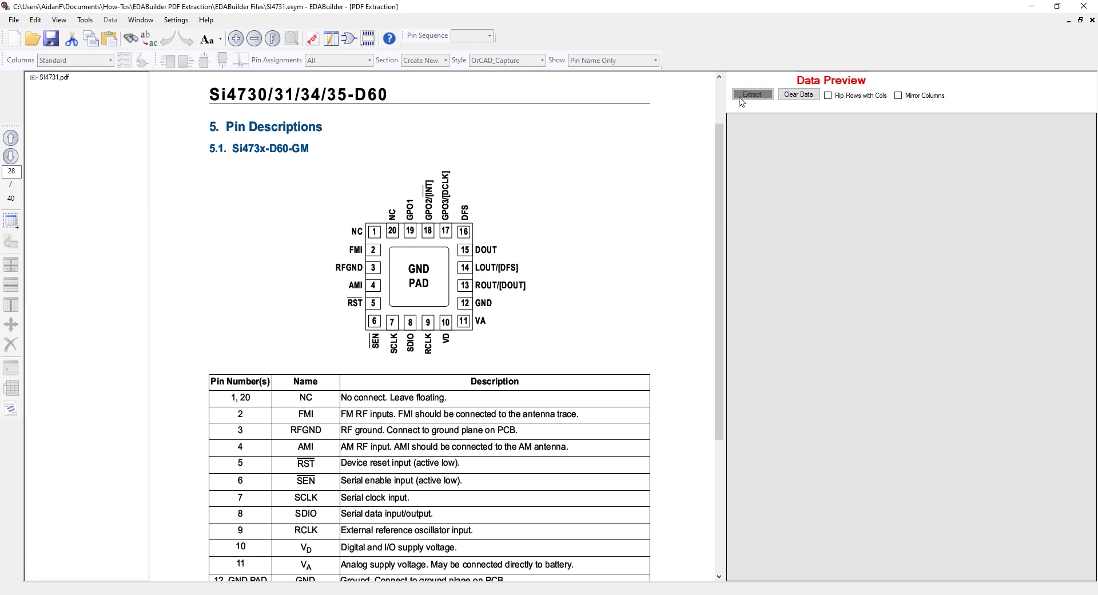
Select the area around pins 6 to 10 of the pin diagram, including their names, as a Table / Pin Out Diagram
{"action": "left_click", "coordinate": [15, 225]}
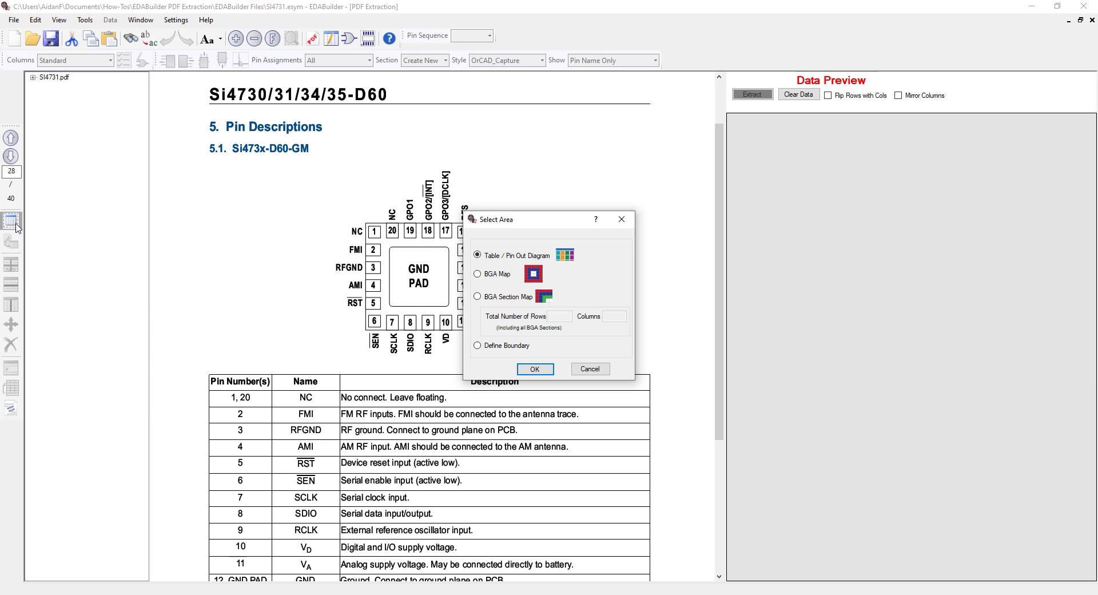
{"action": "left_click", "coordinate": [537, 369]}
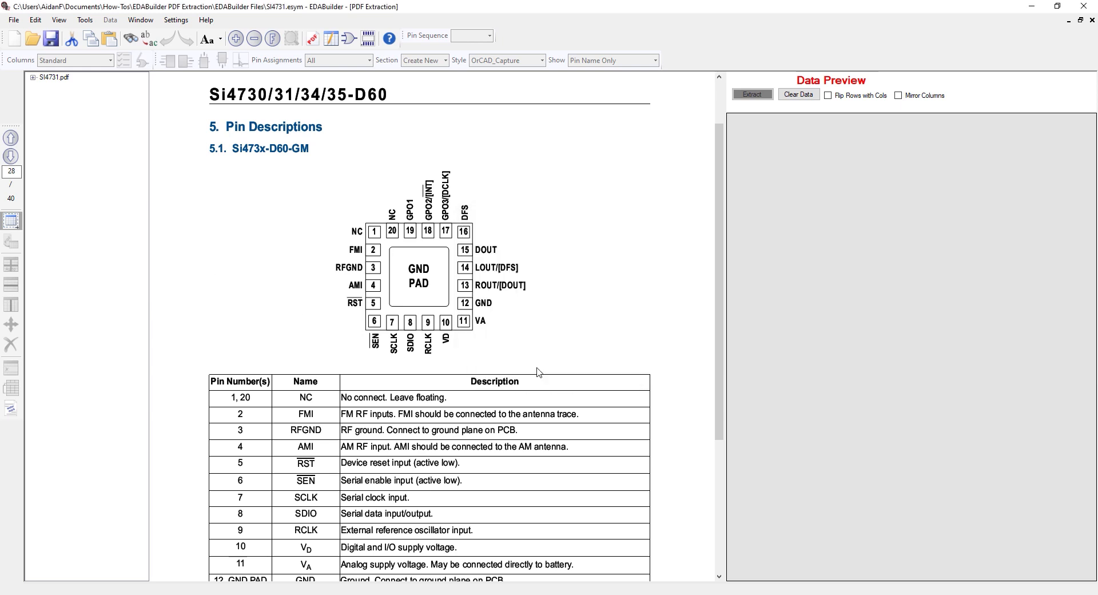
{"action": "left_click_drag", "start_coordinate": [364, 311], "coordinate": [458, 357]}
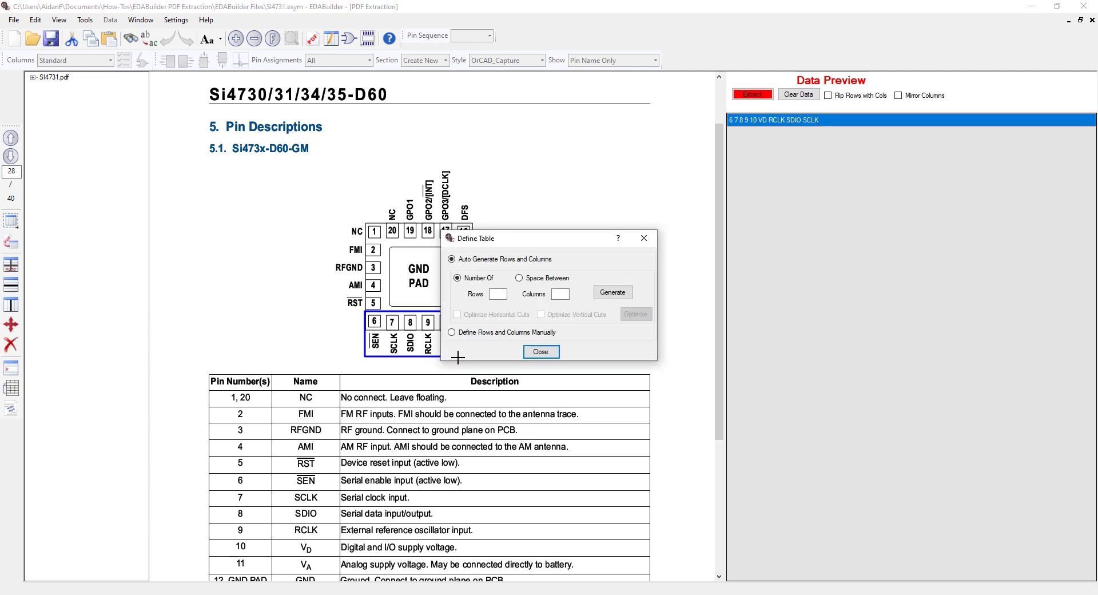
Auto-generate a table of 2 rows and 5 columns over the selected area of pins 6 to 10
{"action": "left_click", "coordinate": [497, 294]}
{"action": "type", "text": "2"}
{"action": "left_click", "coordinate": [563, 295]}
{"action": "type", "text": "5"}
{"action": "left_click", "coordinate": [613, 293]}
{"action": "left_click", "coordinate": [542, 353]}
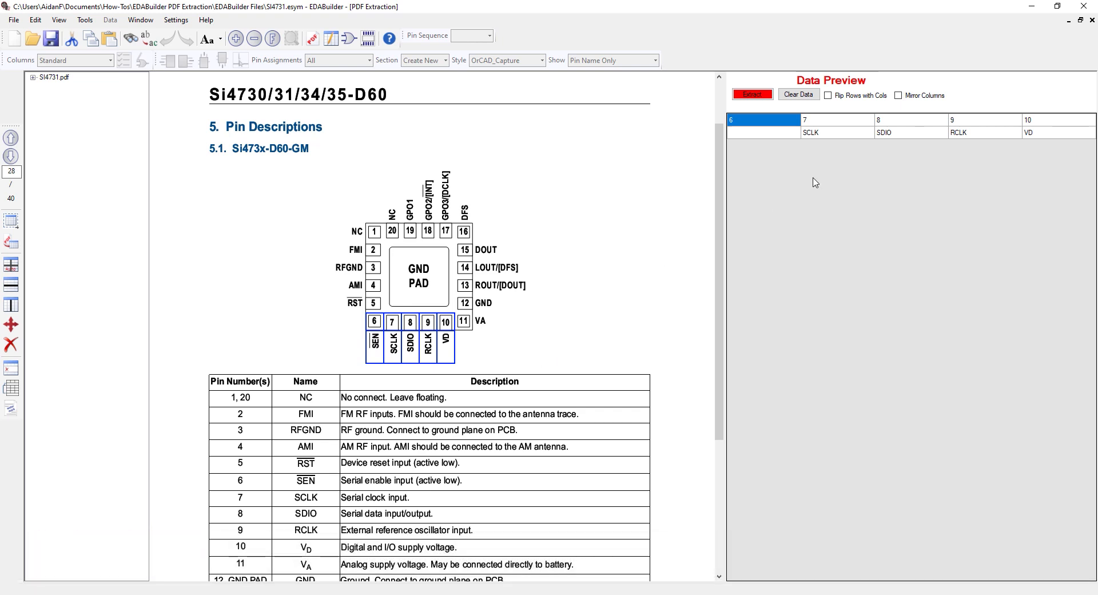
Flip rows with columns for pins 6 to 10 and extract the data
{"action": "left_click", "coordinate": [872, 98]}
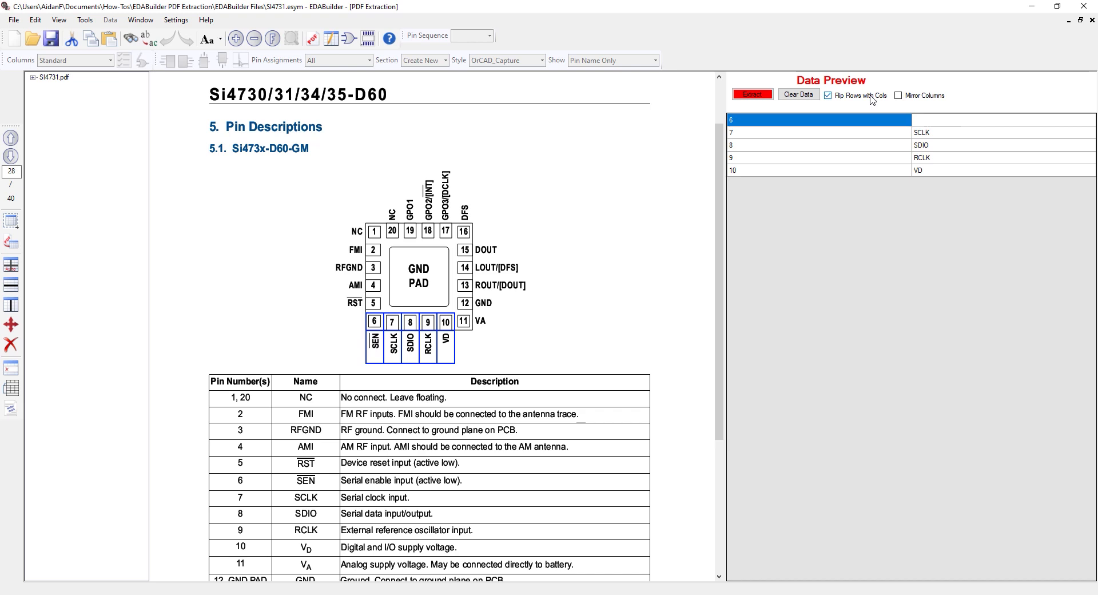
{"action": "left_click", "coordinate": [753, 95]}
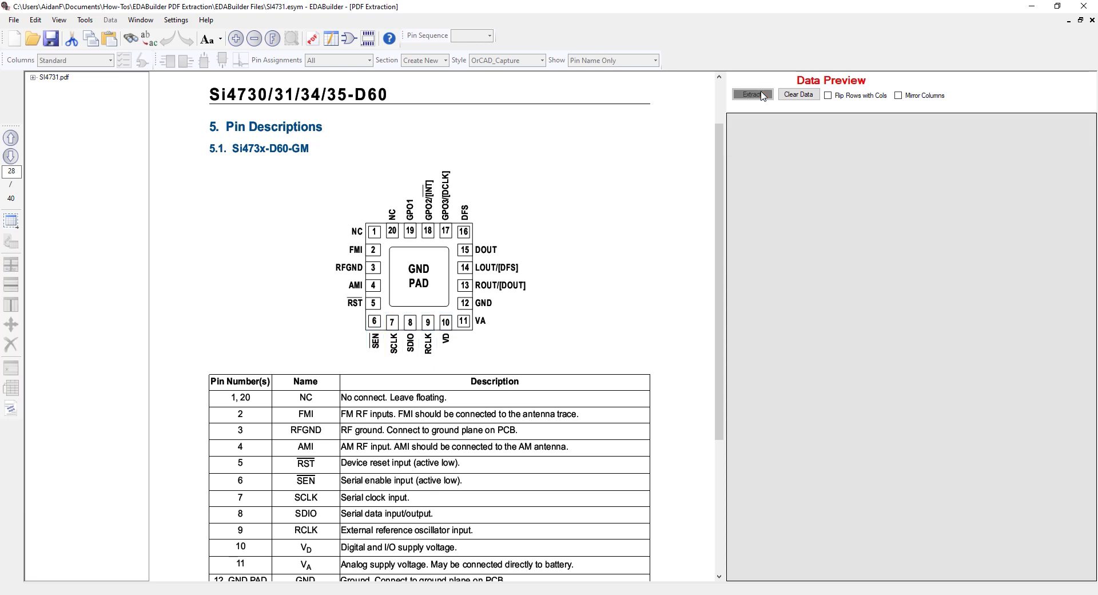
Select the area around pins 11 to 15 of the pin diagram, including their names, as a Table / Pin Out Diagram
{"action": "left_click", "coordinate": [11, 226]}
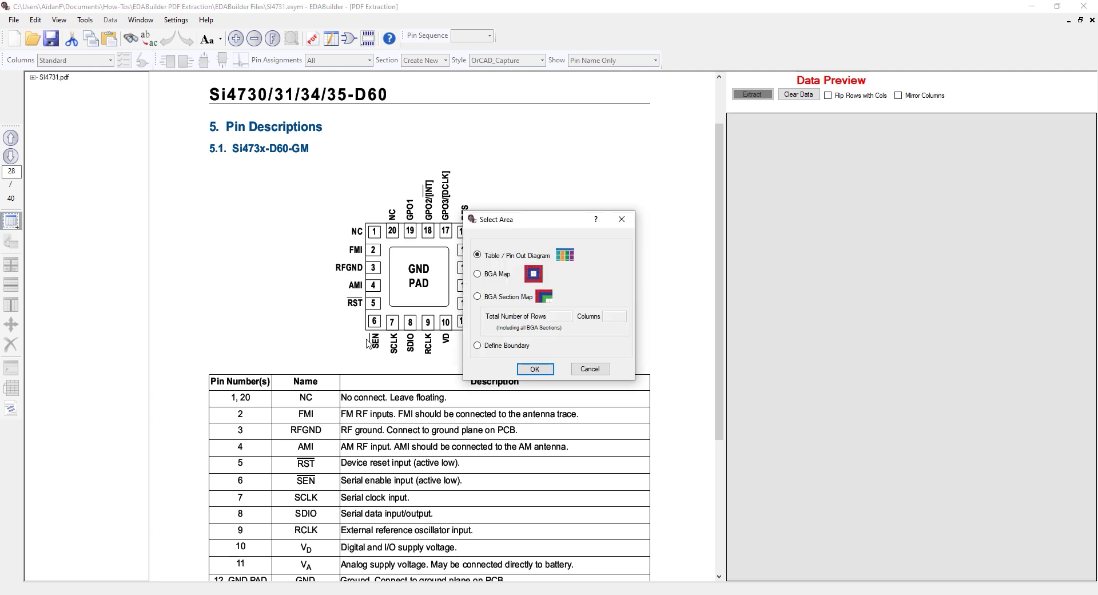
{"action": "left_click", "coordinate": [526, 371]}
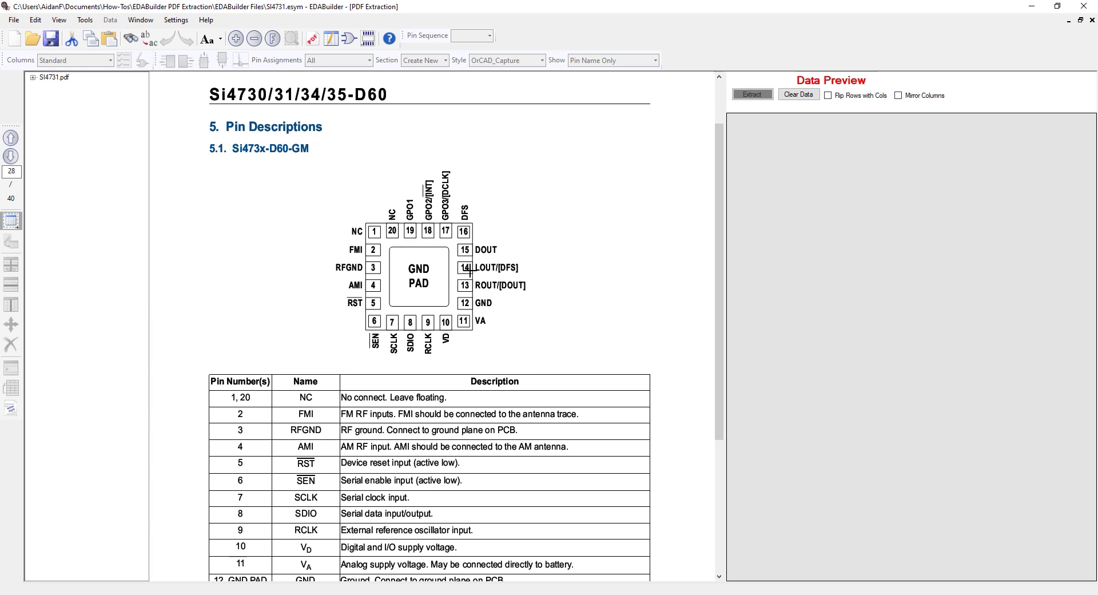
{"action": "left_click_drag", "start_coordinate": [457, 242], "coordinate": [533, 334]}
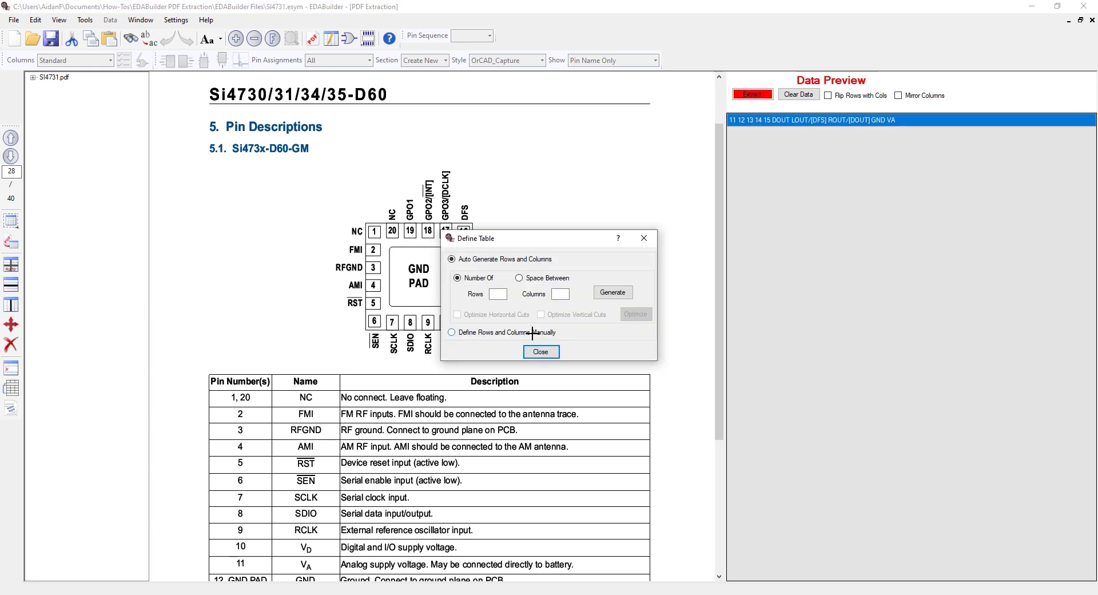
Auto-generate a table of 5 rows and 2 columns over pins 11 to 15, and move the column divider between the numbers and names
{"action": "left_click", "coordinate": [498, 294]}
{"action": "type", "text": "5"}
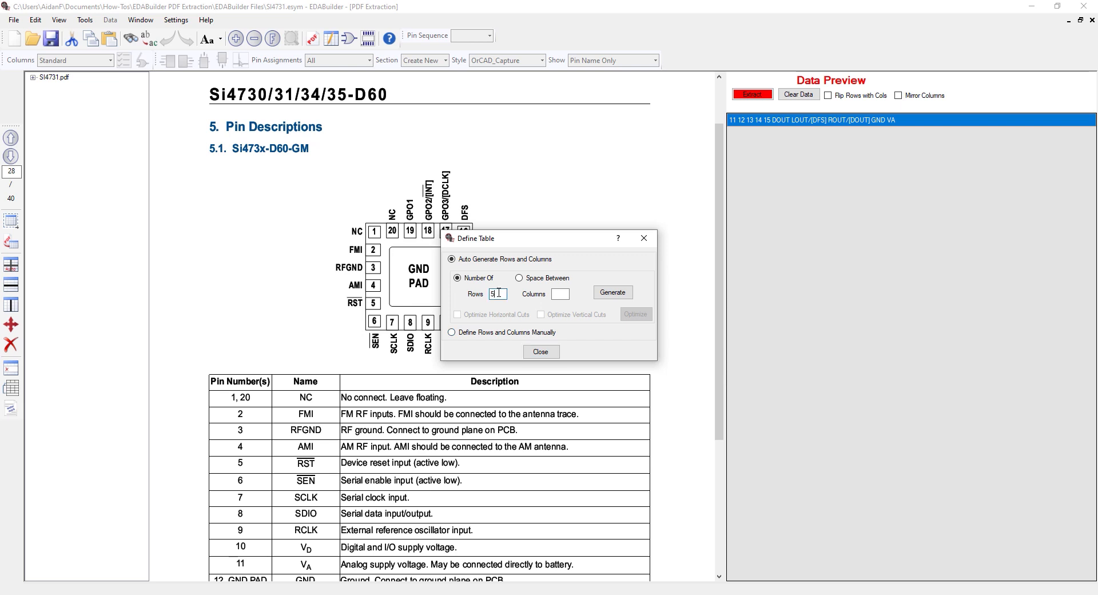
{"action": "left_click", "coordinate": [557, 295]}
{"action": "type", "text": "2"}
{"action": "left_click", "coordinate": [612, 292]}
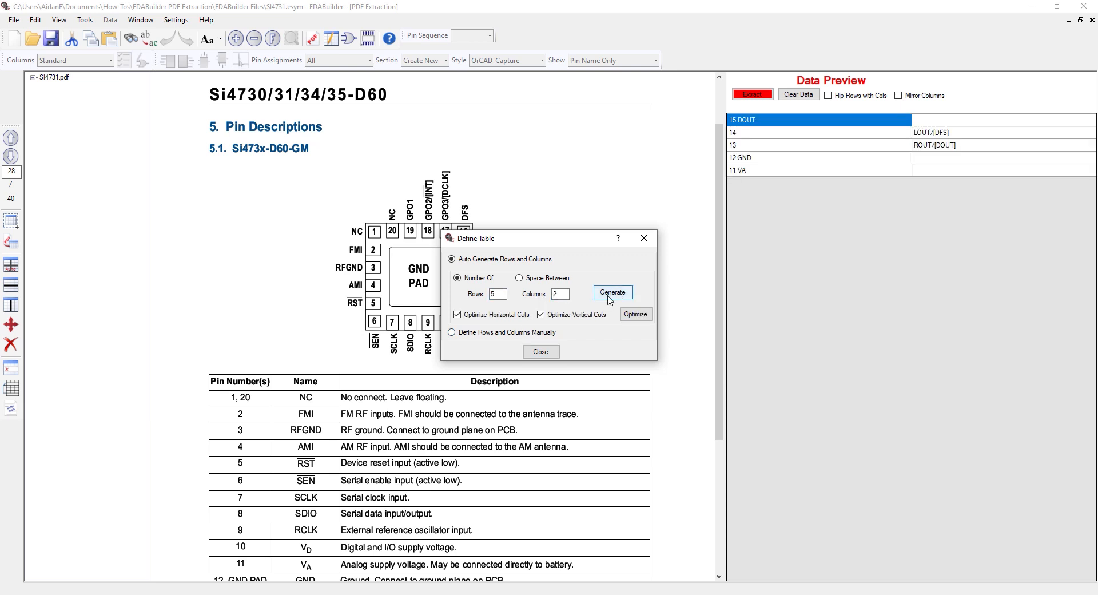
{"action": "left_click", "coordinate": [541, 351]}
{"action": "left_click", "coordinate": [11, 325]}
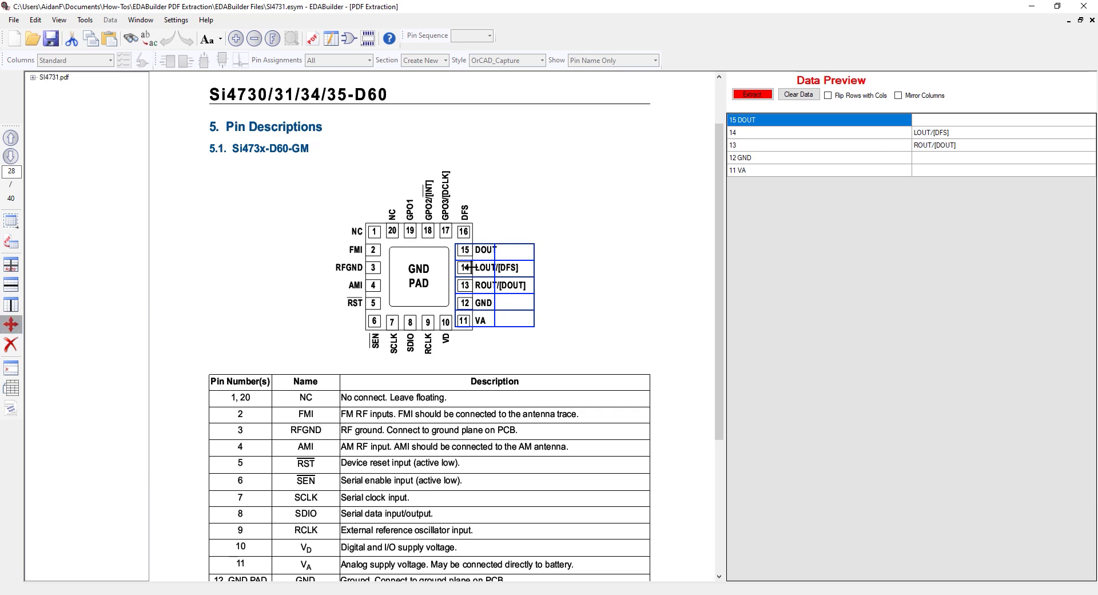
{"action": "left_click_drag", "start_coordinate": [494, 264], "coordinate": [472, 264]}
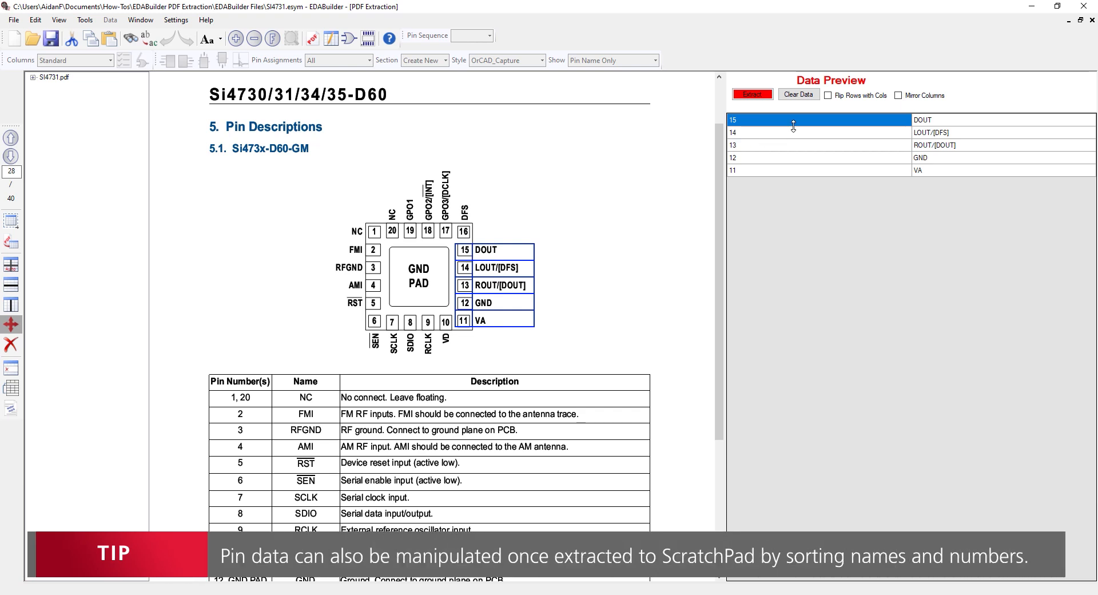
Put pins 11 to 15 in ascending order by flipping rows with columns, mirroring the columns and flipping back, and extract the data
{"action": "left_click", "coordinate": [829, 98]}
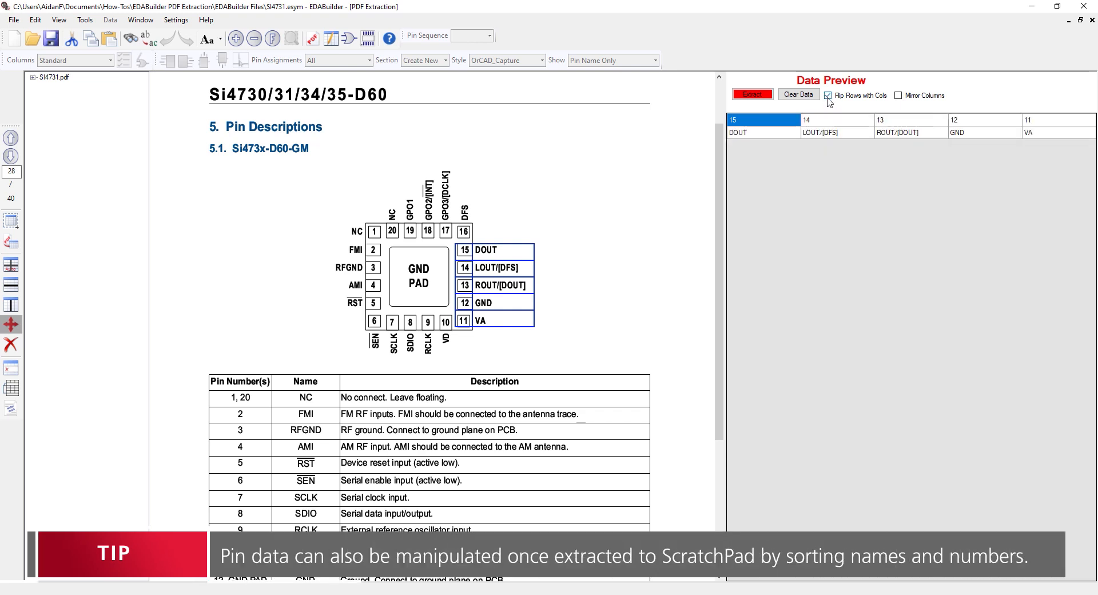
{"action": "left_click", "coordinate": [898, 96]}
{"action": "left_click", "coordinate": [865, 97]}
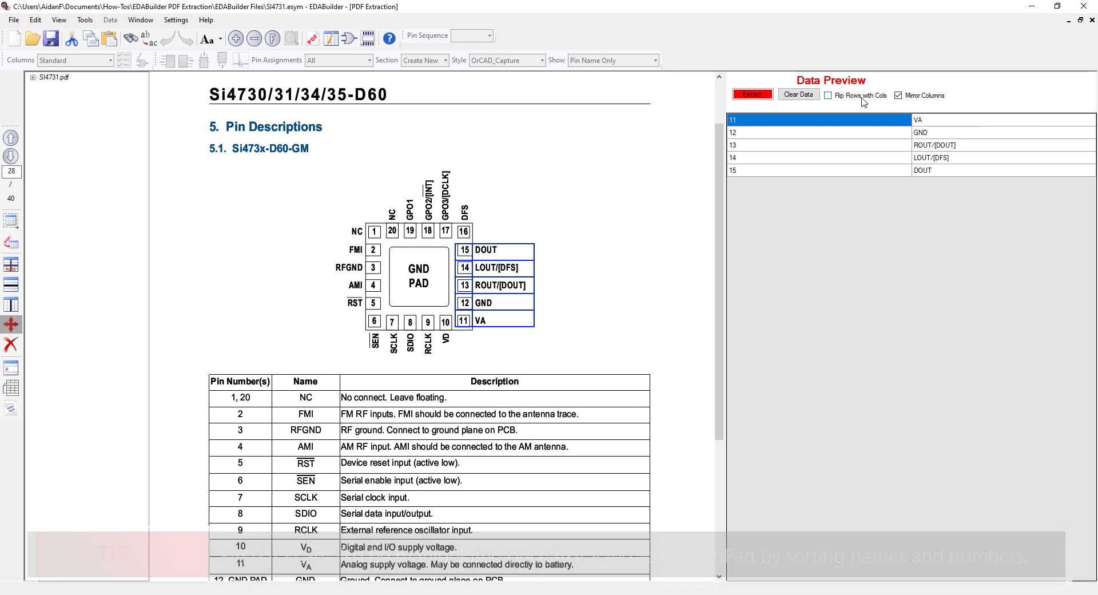
{"action": "left_click", "coordinate": [747, 96]}
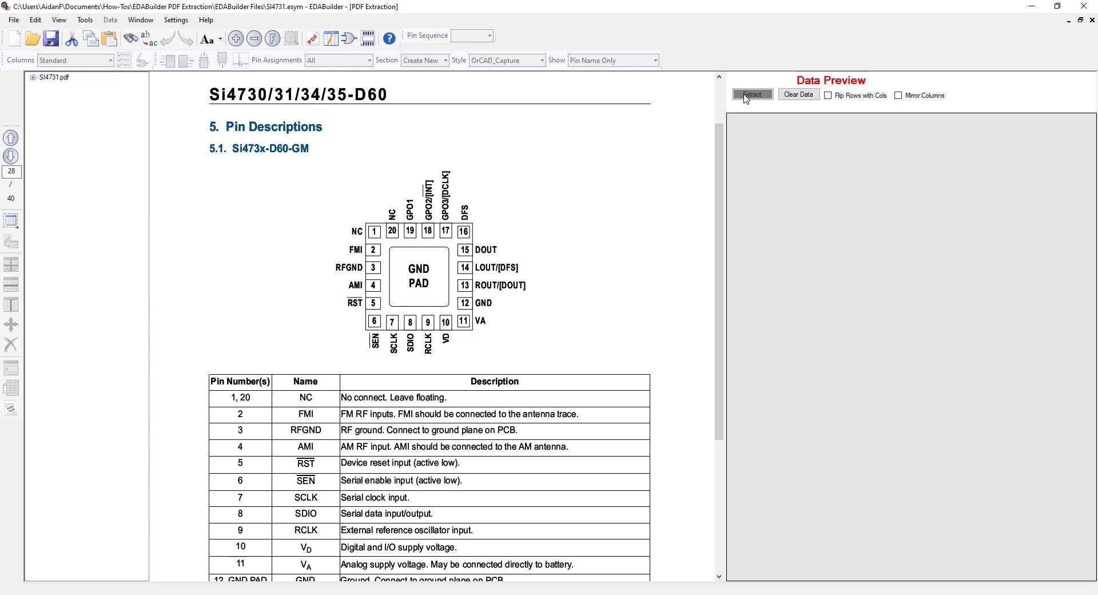
Select the area around pins 16 to 20 of the pin diagram, including their names, as a Table / Pin Out Diagram
{"action": "left_click", "coordinate": [10, 221]}
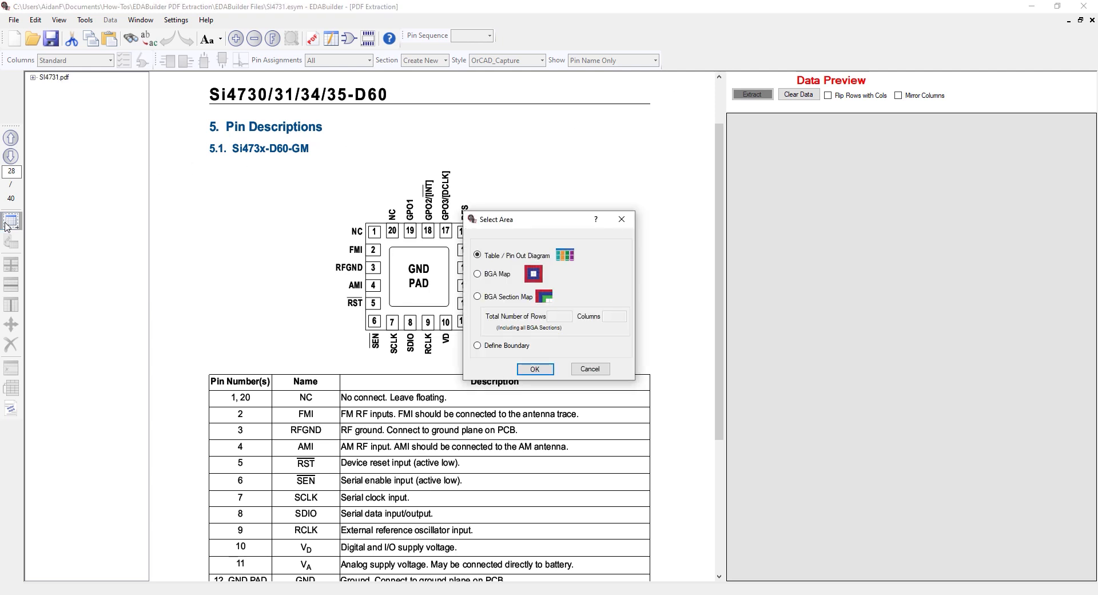
{"action": "left_click", "coordinate": [542, 370]}
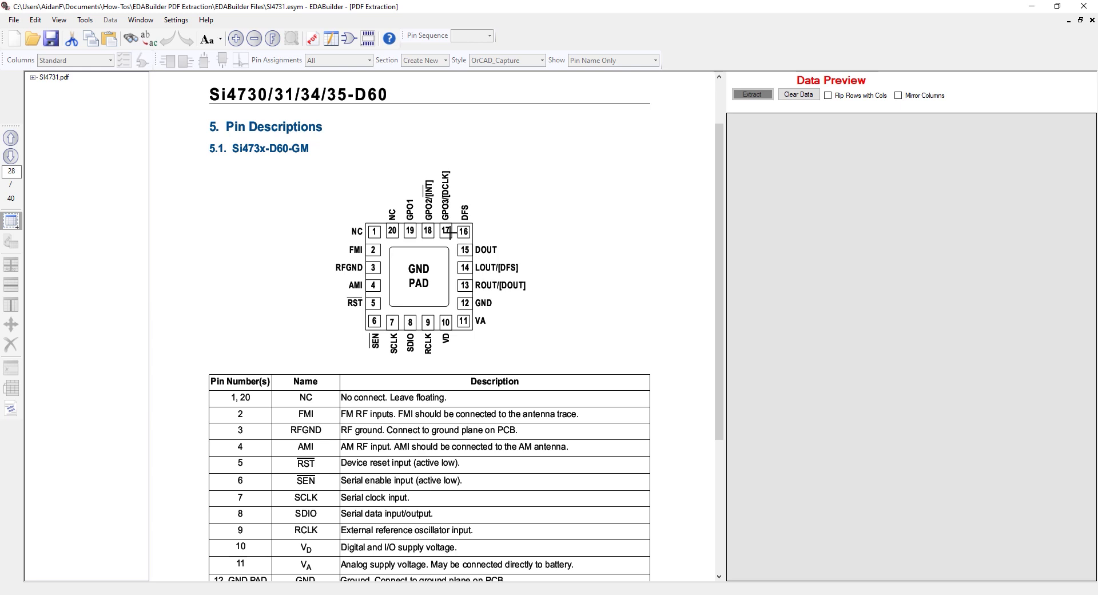
{"action": "left_click_drag", "start_coordinate": [381, 163], "coordinate": [470, 241]}
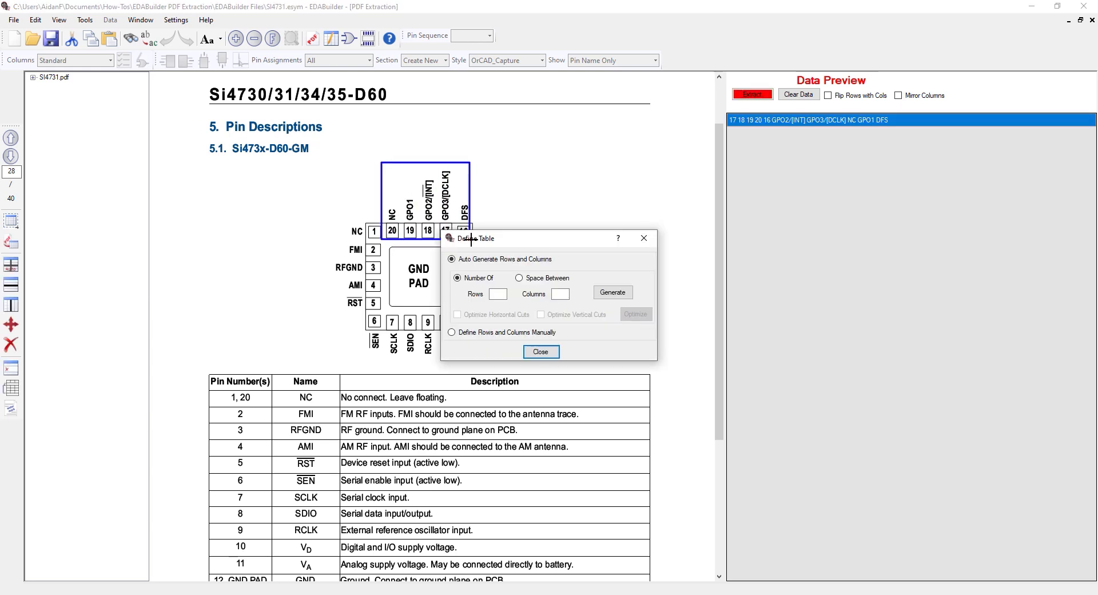
Auto-generate a table of 2 rows and 5 columns over pins 16 to 20, and move the row divider between the names and numbers
{"action": "left_click", "coordinate": [497, 294]}
{"action": "type", "text": "2"}
{"action": "left_click", "coordinate": [555, 295]}
{"action": "type", "text": "5"}
{"action": "left_click", "coordinate": [612, 292]}
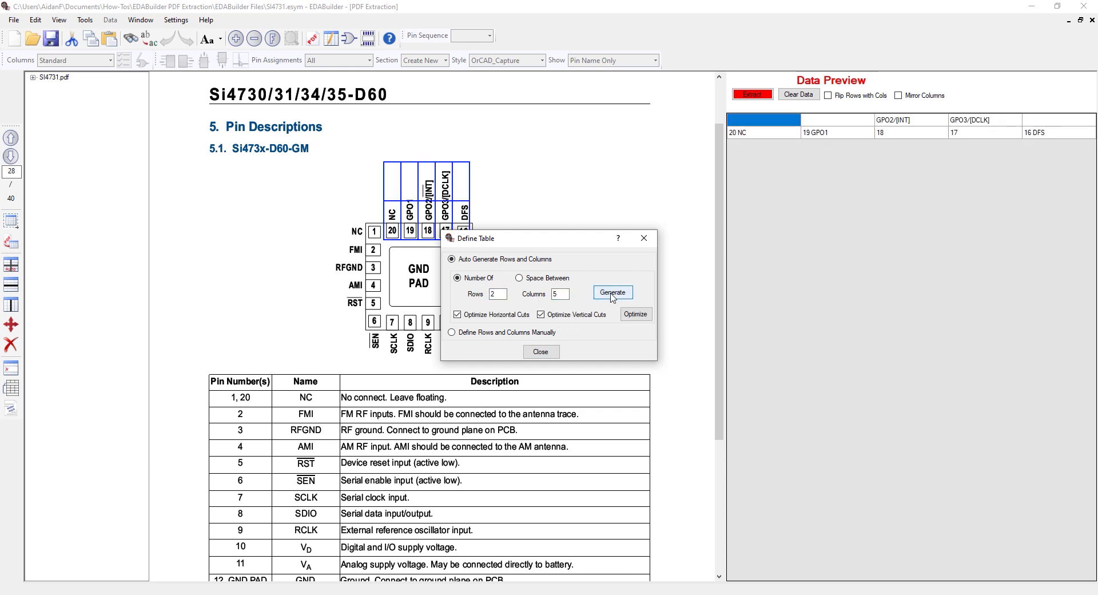
{"action": "left_click", "coordinate": [553, 352]}
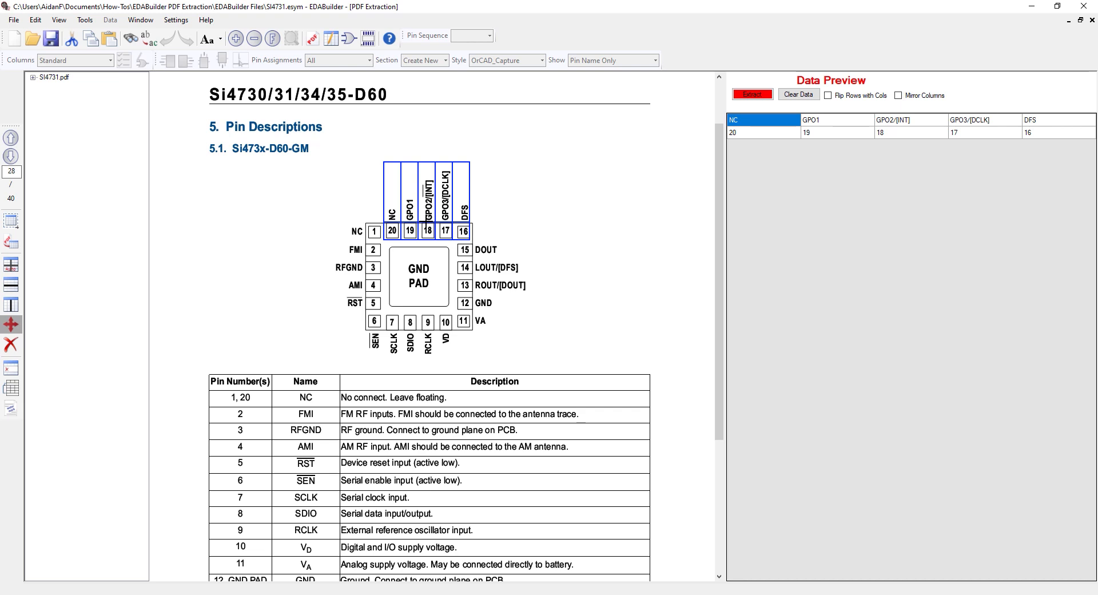
Mirror the columns of pins 16 to 20, flip rows with columns, turn mirroring off so numbers precede names, and extract the data
{"action": "left_click", "coordinate": [898, 95]}
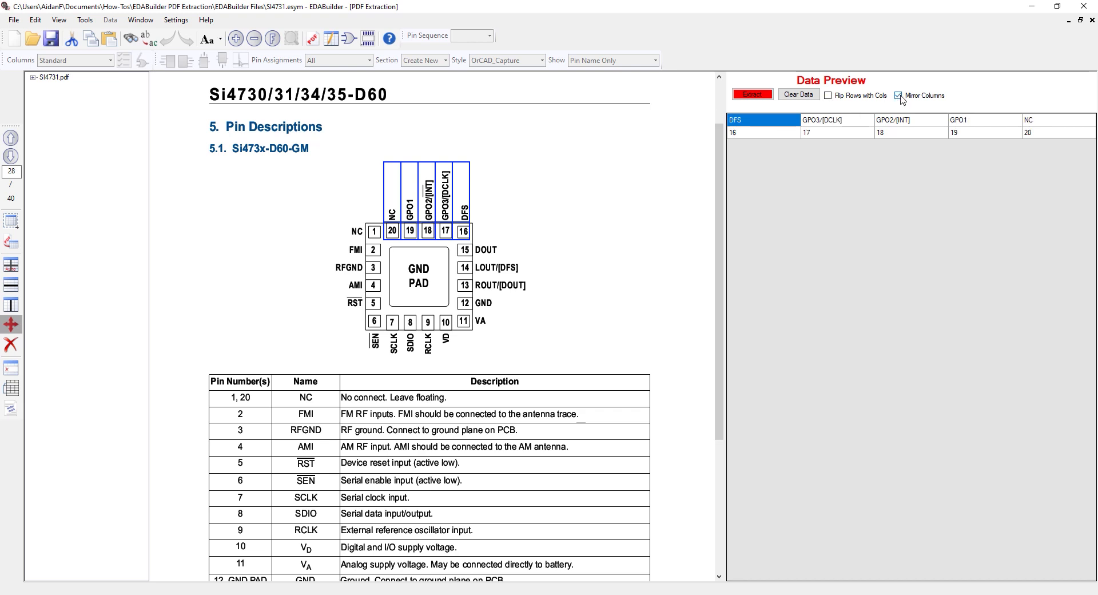
{"action": "left_click", "coordinate": [845, 95]}
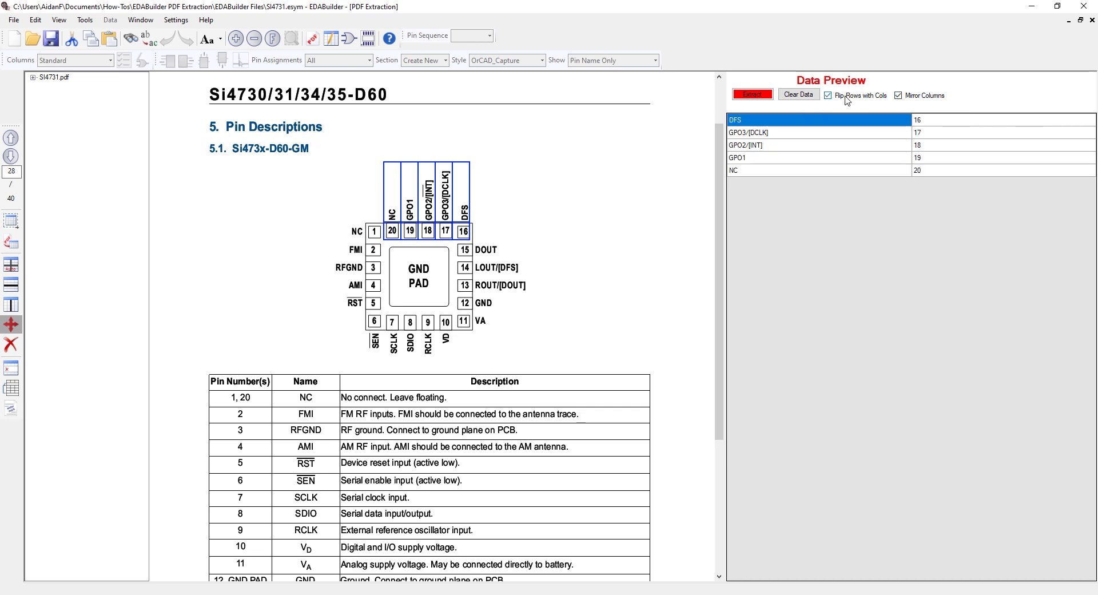
{"action": "left_click", "coordinate": [898, 95]}
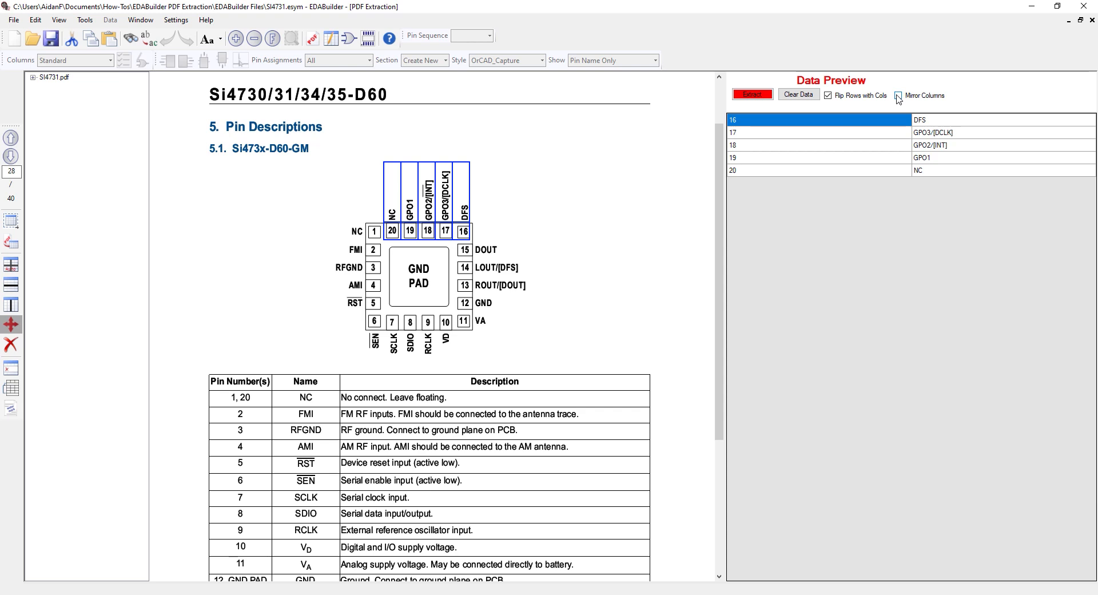
{"action": "left_click", "coordinate": [765, 96]}
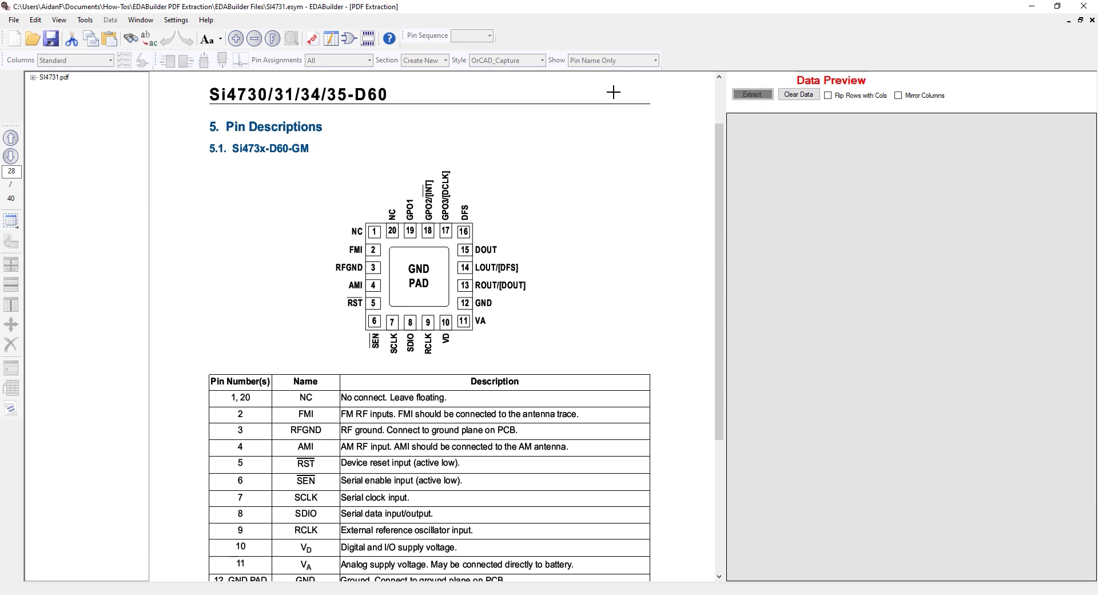
Open the ScratchPad with the extracted pin data and delete all of it
{"action": "left_click", "coordinate": [331, 39]}
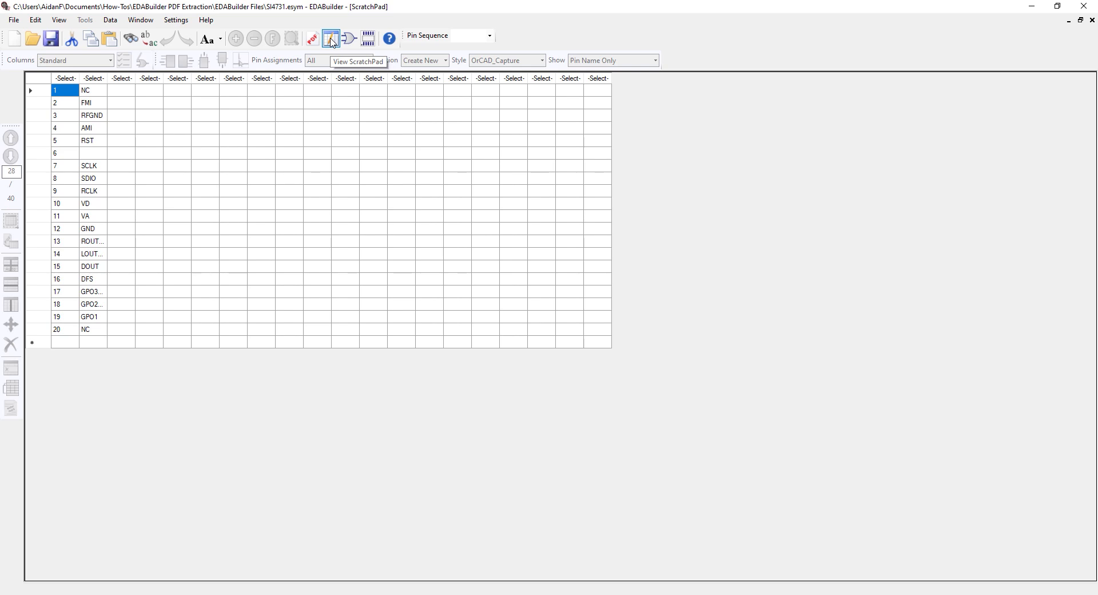
{"action": "right_click", "coordinate": [445, 162]}
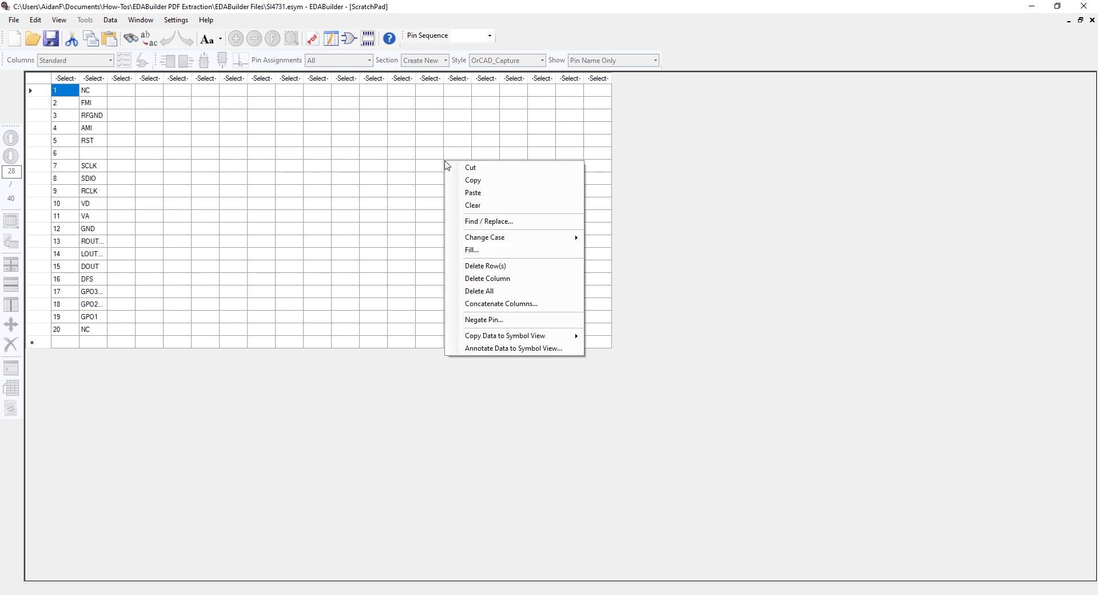
{"action": "left_click", "coordinate": [486, 290]}
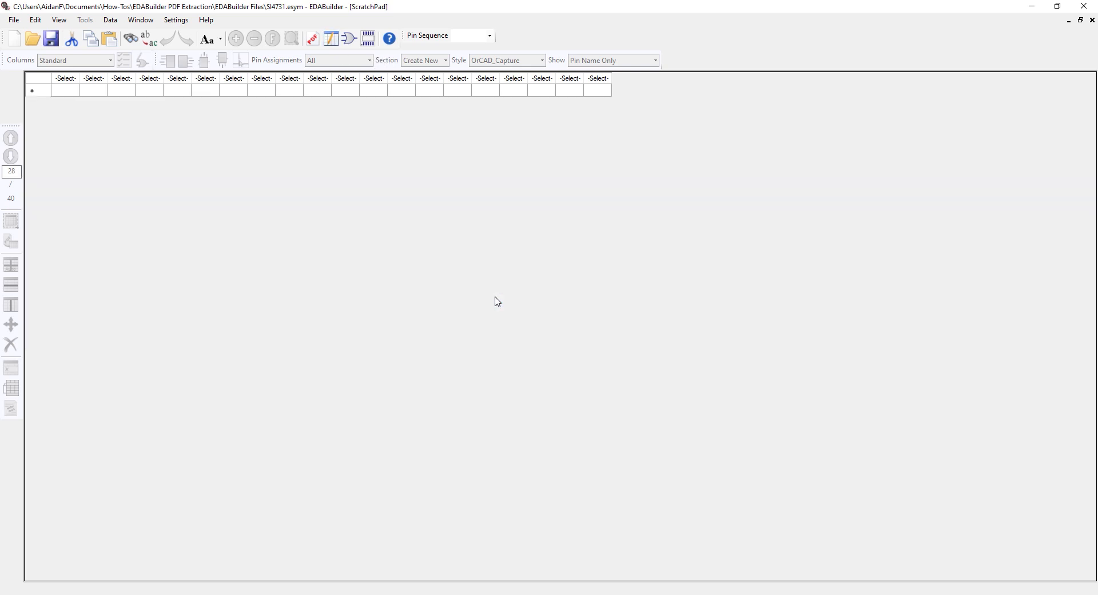
Return to the PDF extraction view and select the whole pin description table on page 28 as a Table / Pin Out Diagram
{"action": "left_click", "coordinate": [313, 39]}
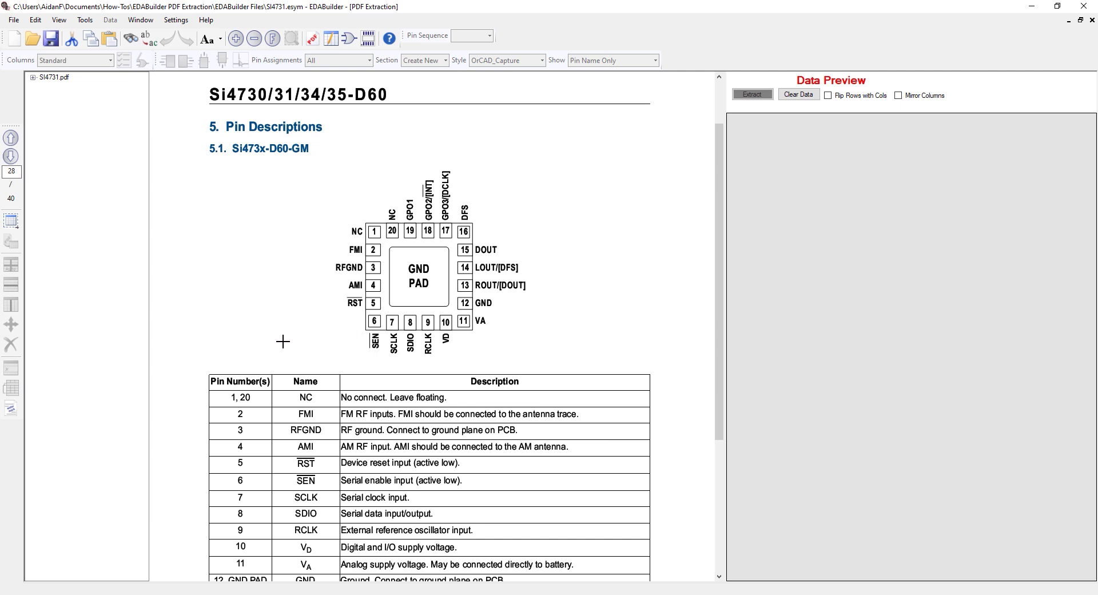
{"action": "scroll", "coordinate": [309, 211], "scroll_direction": "down", "scroll_amount": 2}
{"action": "scroll", "coordinate": [309, 211], "scroll_direction": "down", "scroll_amount": 2}
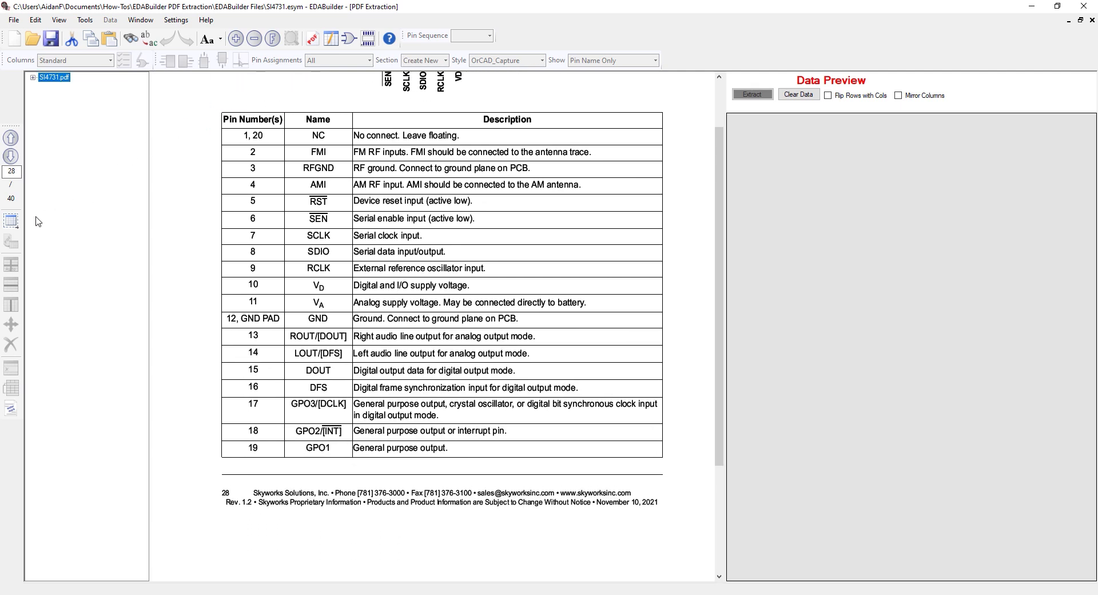
{"action": "left_click", "coordinate": [11, 221]}
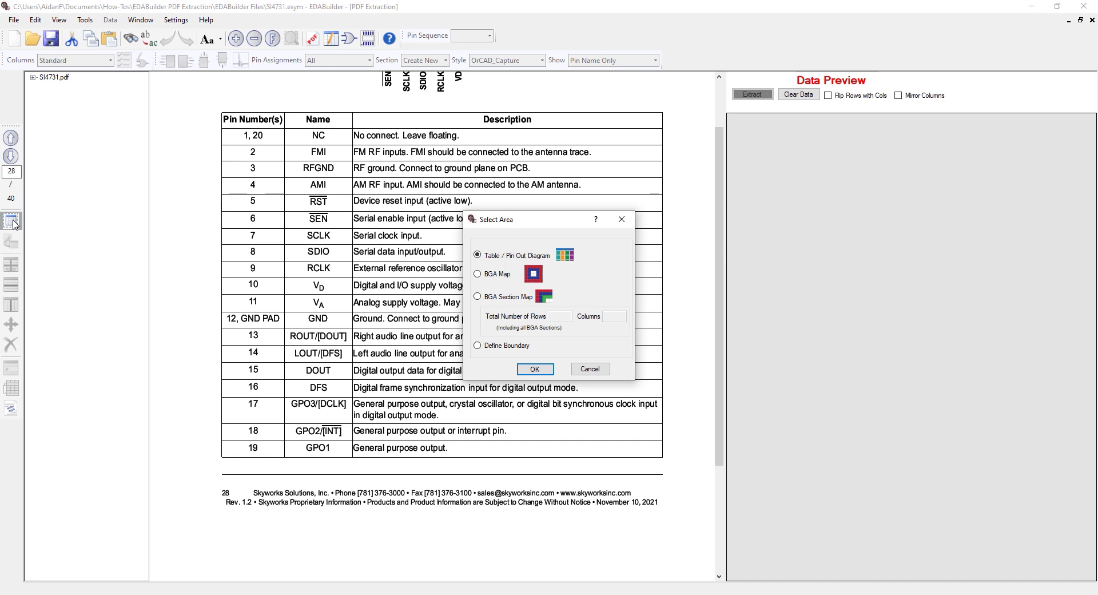
{"action": "left_click", "coordinate": [533, 372]}
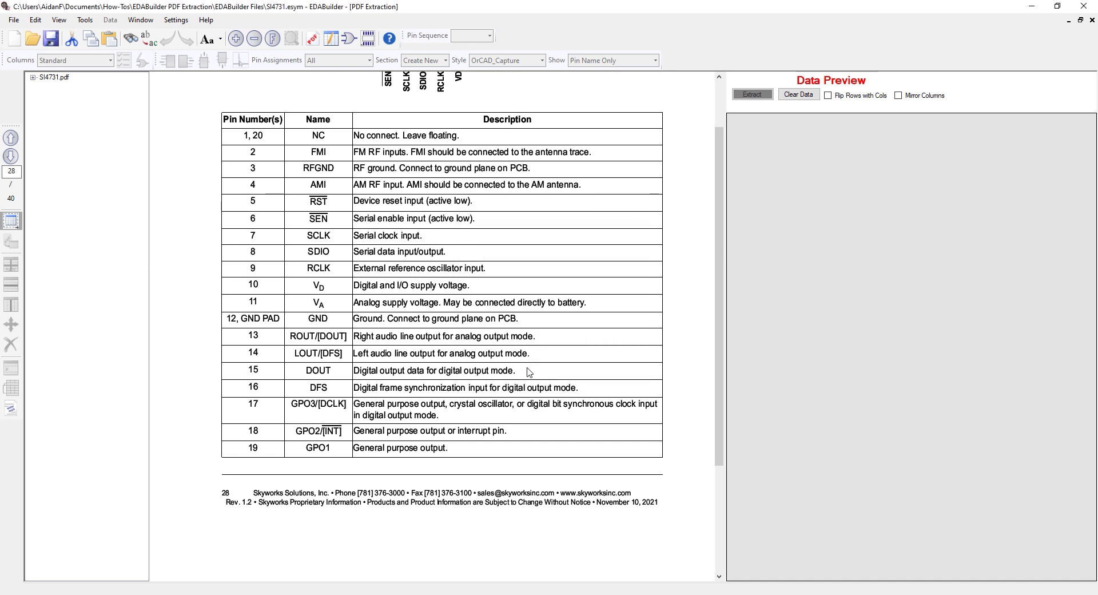
{"action": "left_click_drag", "start_coordinate": [220, 109], "coordinate": [666, 458]}
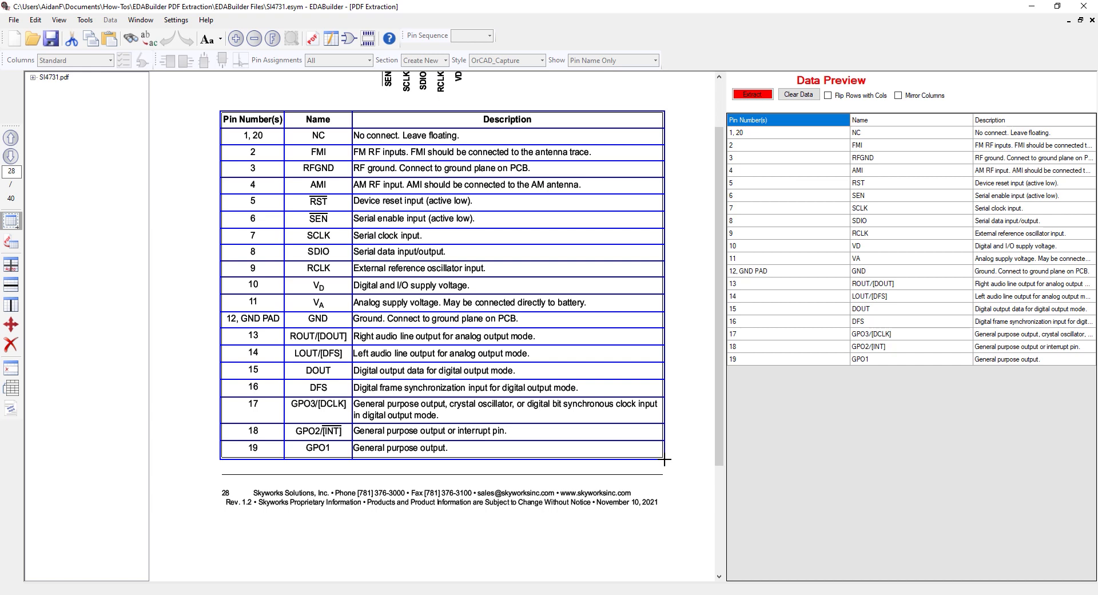
Extract the pin description table without its header row, and view the extracted data in the ScratchPad
{"action": "left_click", "coordinate": [13, 367]}
{"action": "left_click", "coordinate": [236, 115]}
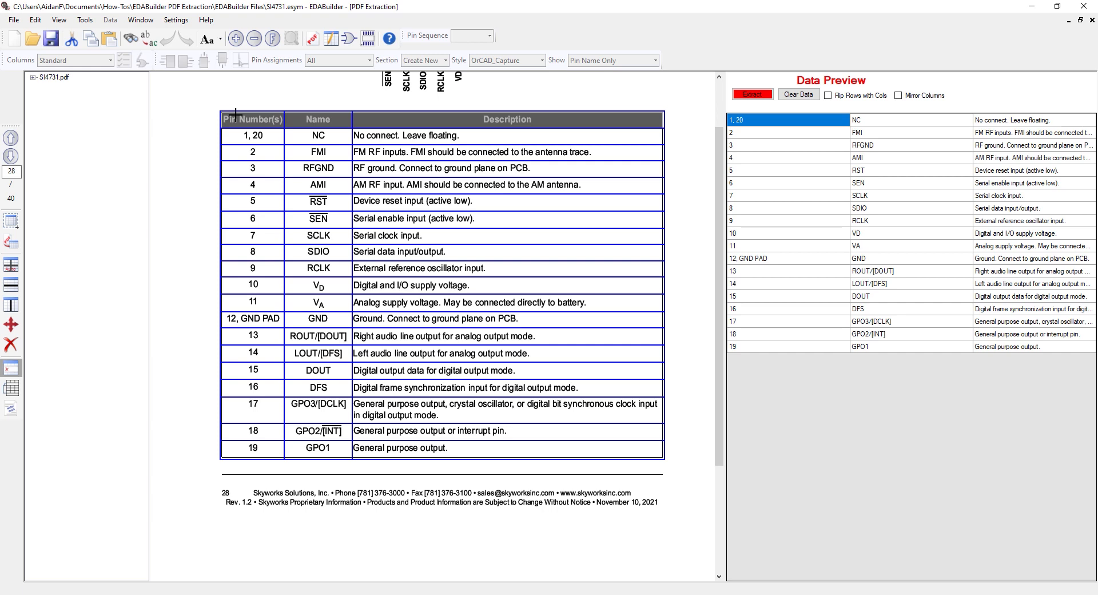
{"action": "left_click", "coordinate": [750, 95]}
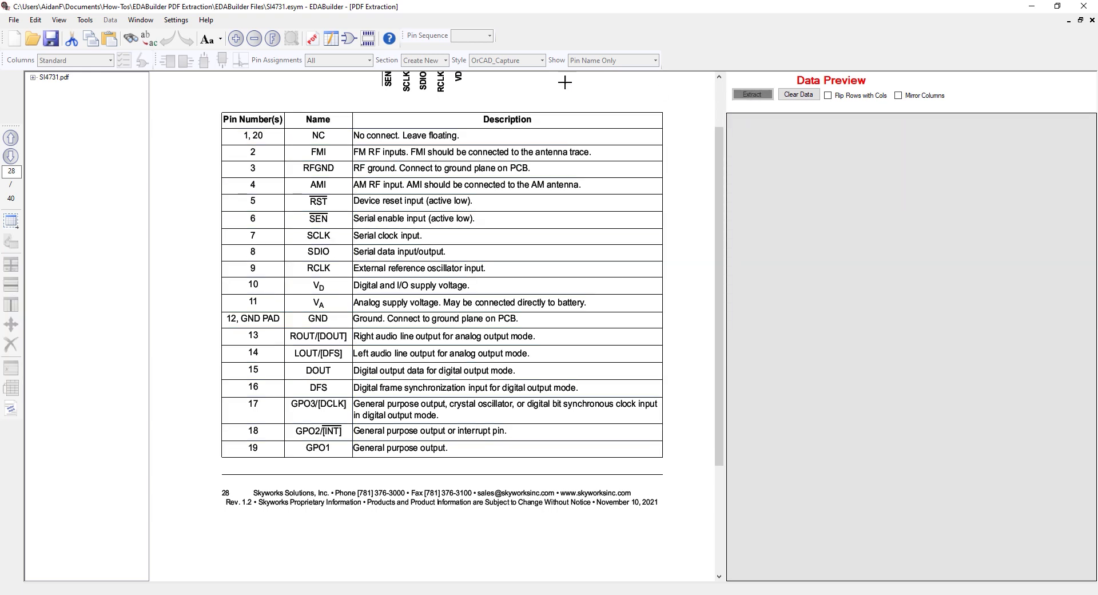
{"action": "left_click", "coordinate": [332, 39]}
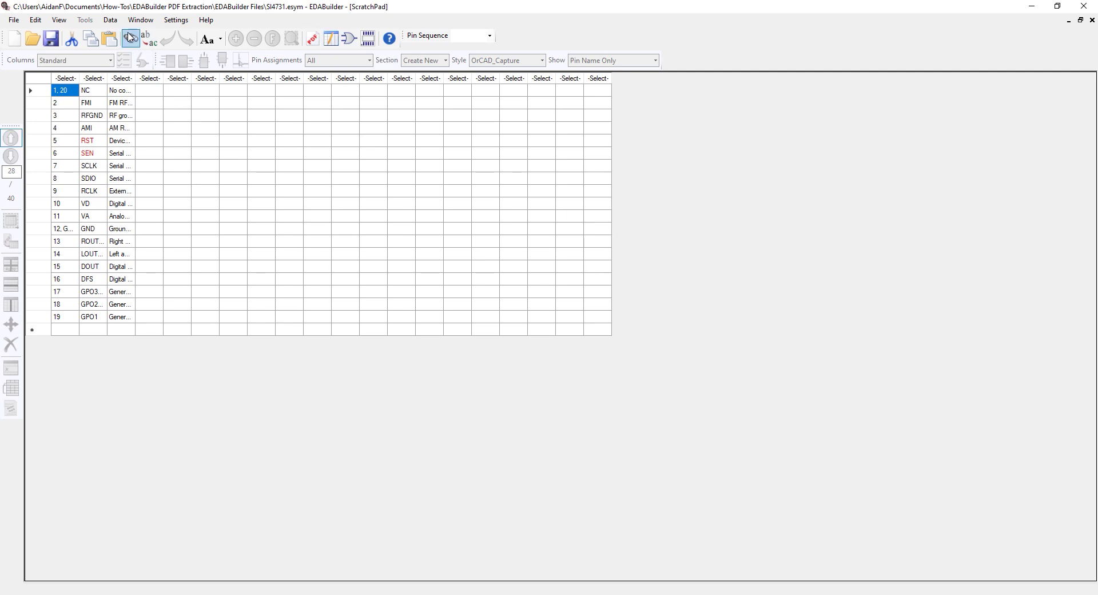
Create a new symbol from PDF with part name CD4051 and CD4051.pdf as its datasheet, saving the changes to project SI4731
{"action": "left_click", "coordinate": [14, 20]}
{"action": "mouse_move", "coordinate": [17, 36]}
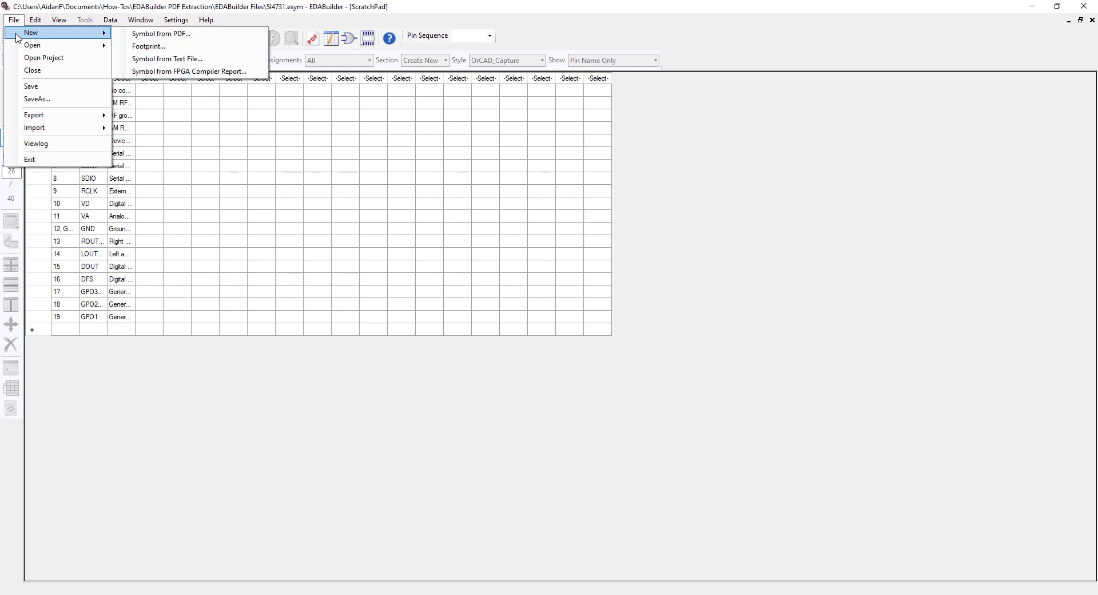
{"action": "left_click", "coordinate": [153, 34]}
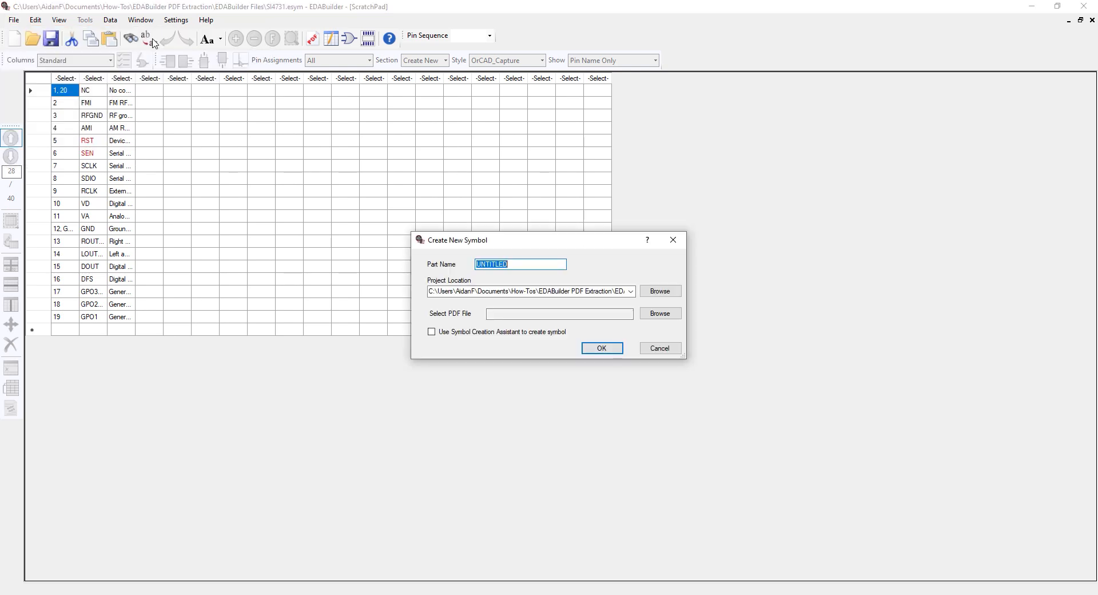
{"action": "type", "text": "CD4051"}
{"action": "left_click", "coordinate": [672, 316]}
{"action": "left_click", "coordinate": [584, 333]}
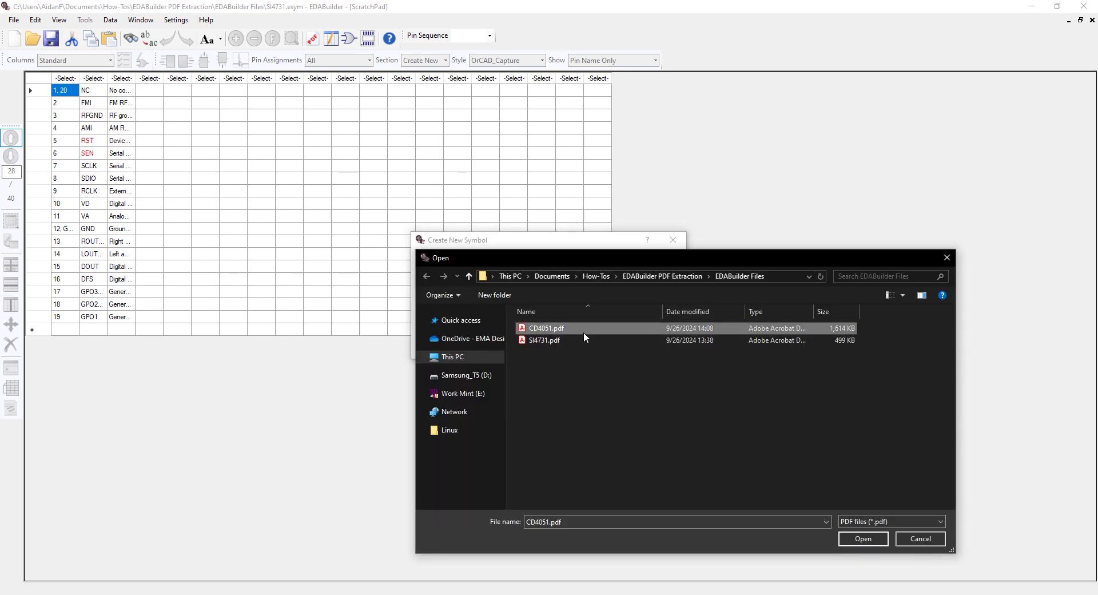
{"action": "left_click", "coordinate": [858, 538]}
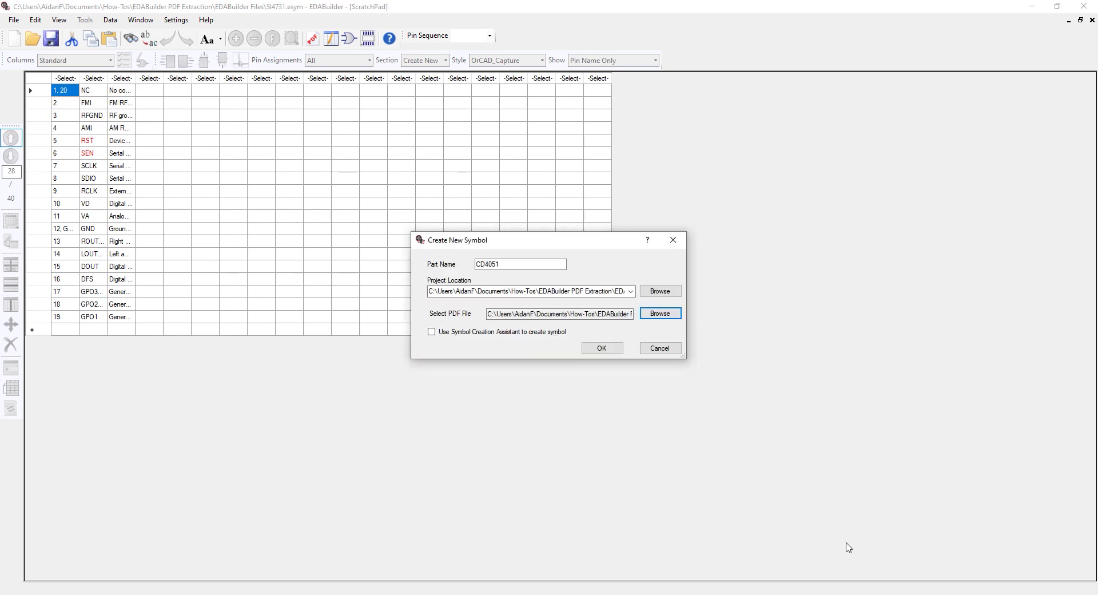
{"action": "left_click", "coordinate": [616, 350]}
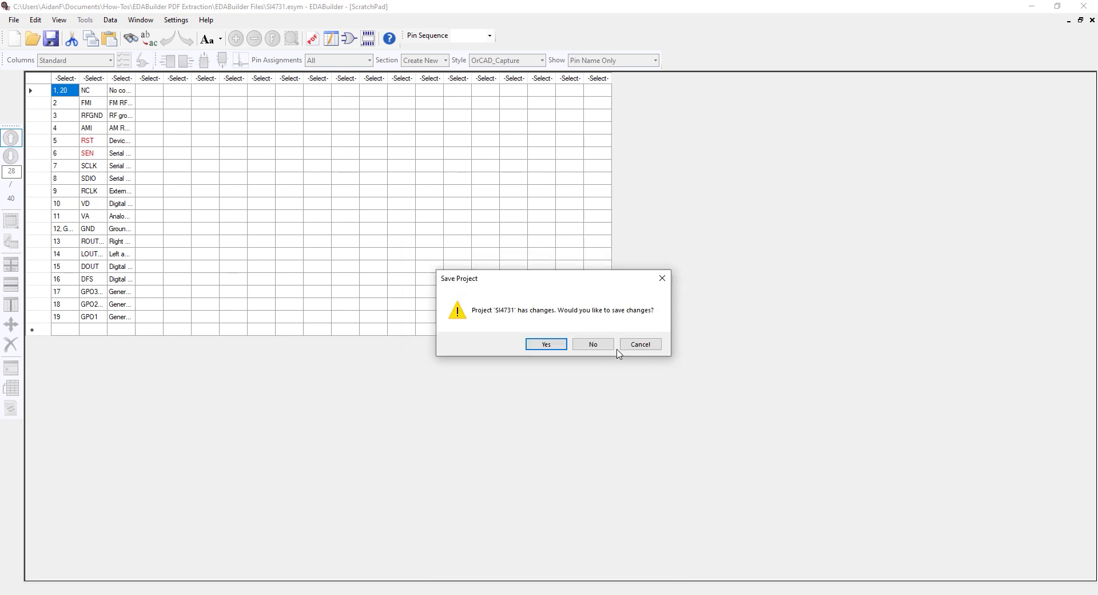
{"action": "left_click", "coordinate": [555, 345]}
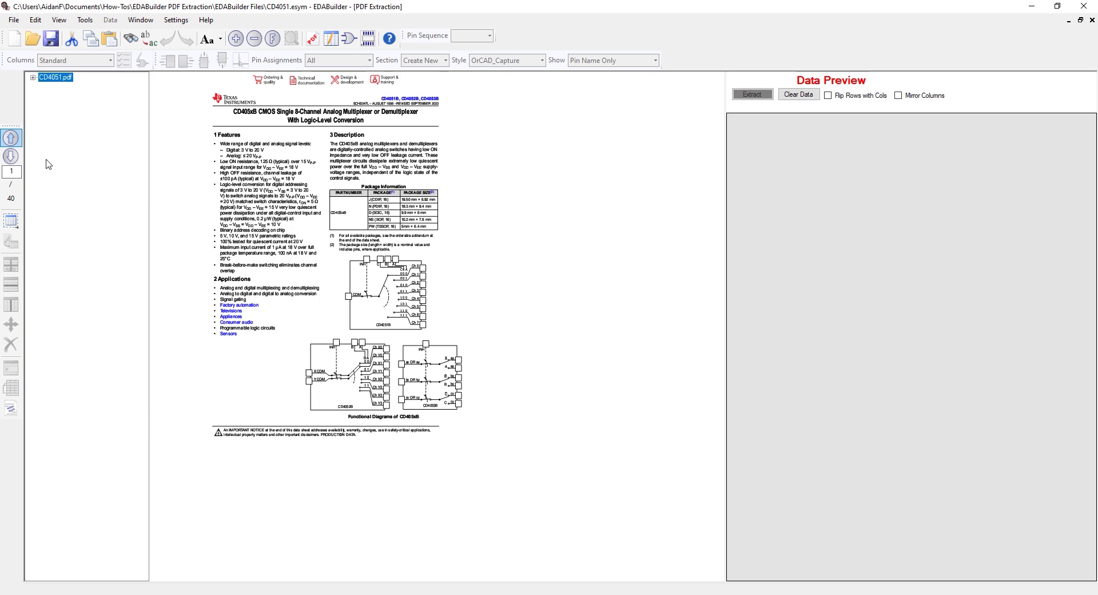
Select the whole CD4051B pin functions table on page 3, including its headers, as a Table / Pin Out Diagram
{"action": "left_click", "coordinate": [18, 158]}
{"action": "left_click", "coordinate": [18, 158]}
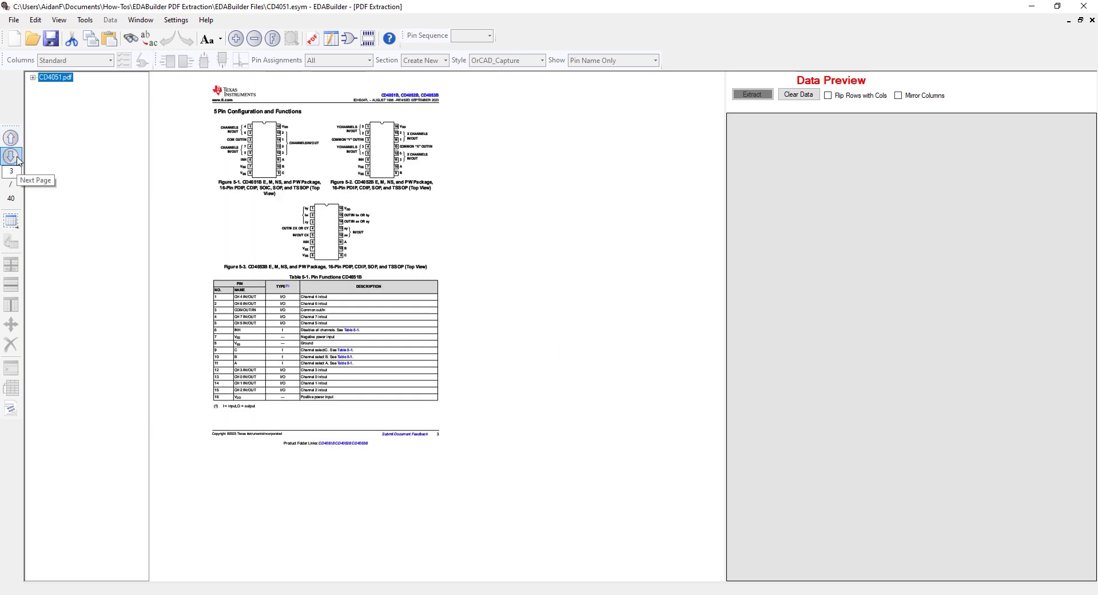
{"action": "left_click", "coordinate": [218, 321]}
{"action": "scroll", "coordinate": [218, 321], "scroll_direction": "up", "scroll_amount": 7, "text": "ctrl"}
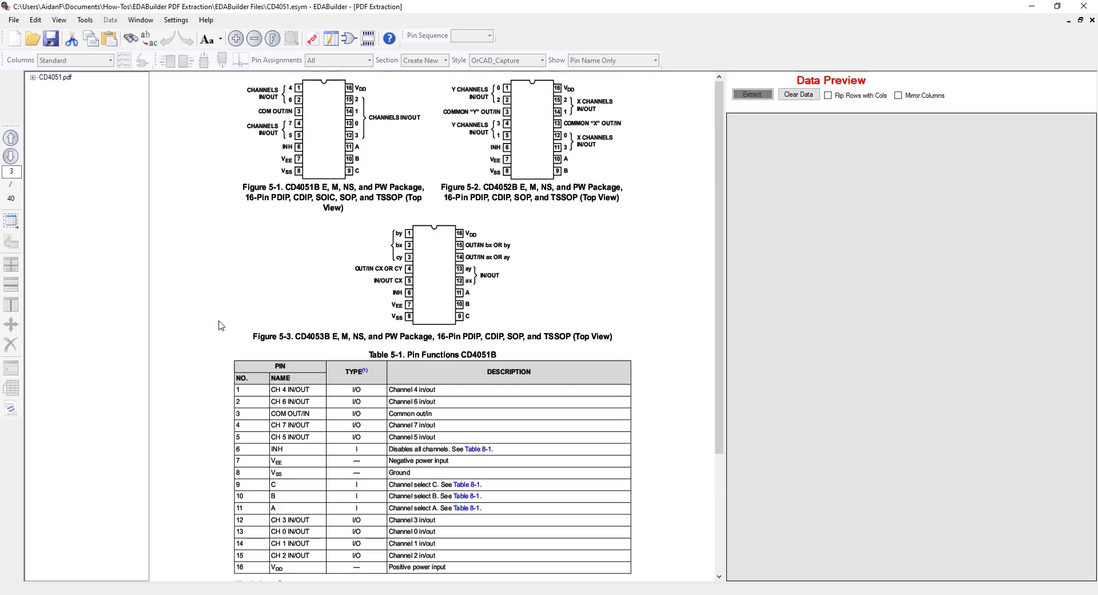
{"action": "left_click_drag", "start_coordinate": [219, 321], "coordinate": [205, 157]}
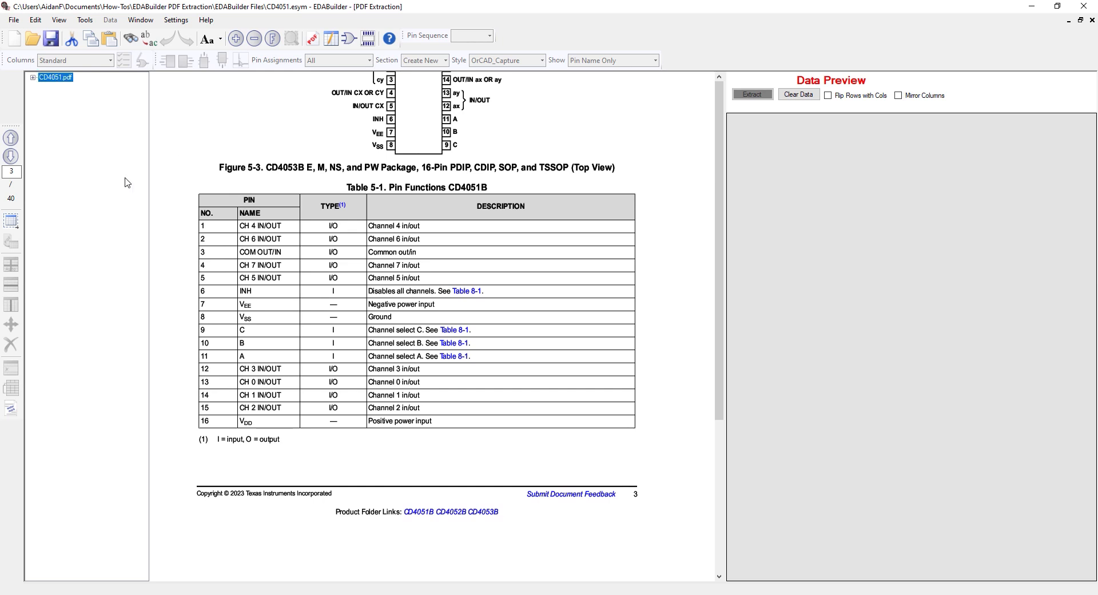
{"action": "left_click", "coordinate": [12, 222]}
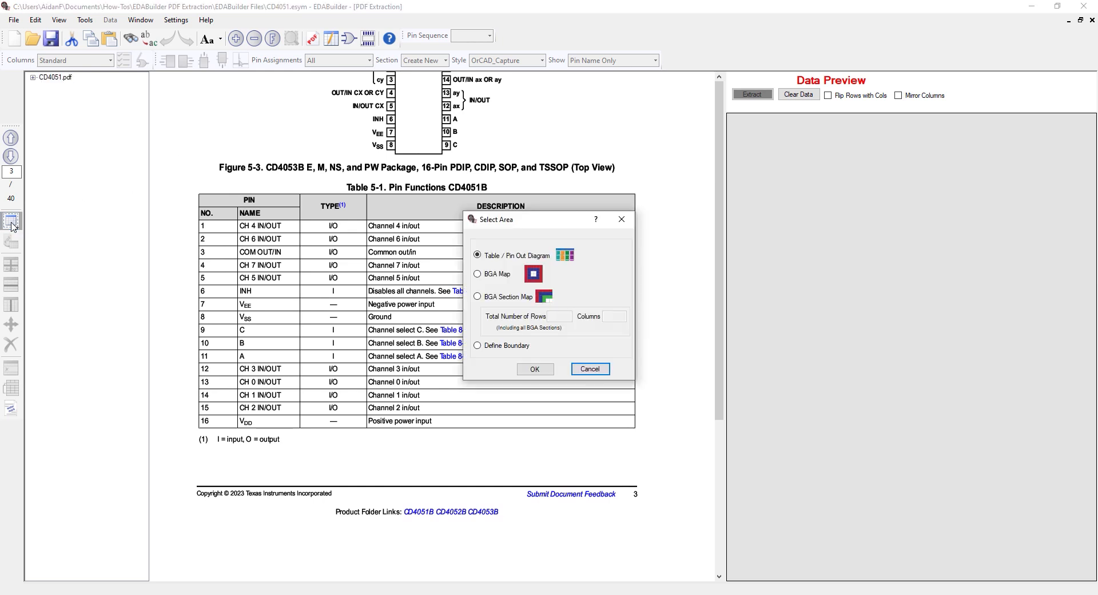
{"action": "left_click", "coordinate": [535, 369]}
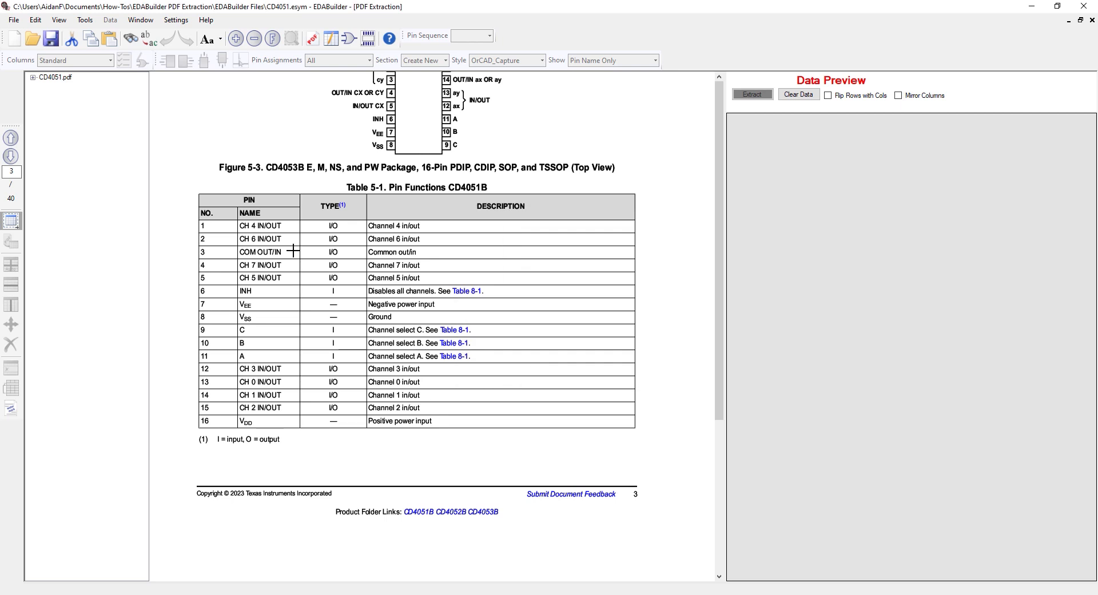
{"action": "left_click_drag", "start_coordinate": [195, 190], "coordinate": [633, 433]}
{"action": "left_click_drag", "start_coordinate": [637, 434], "coordinate": [636, 430]}
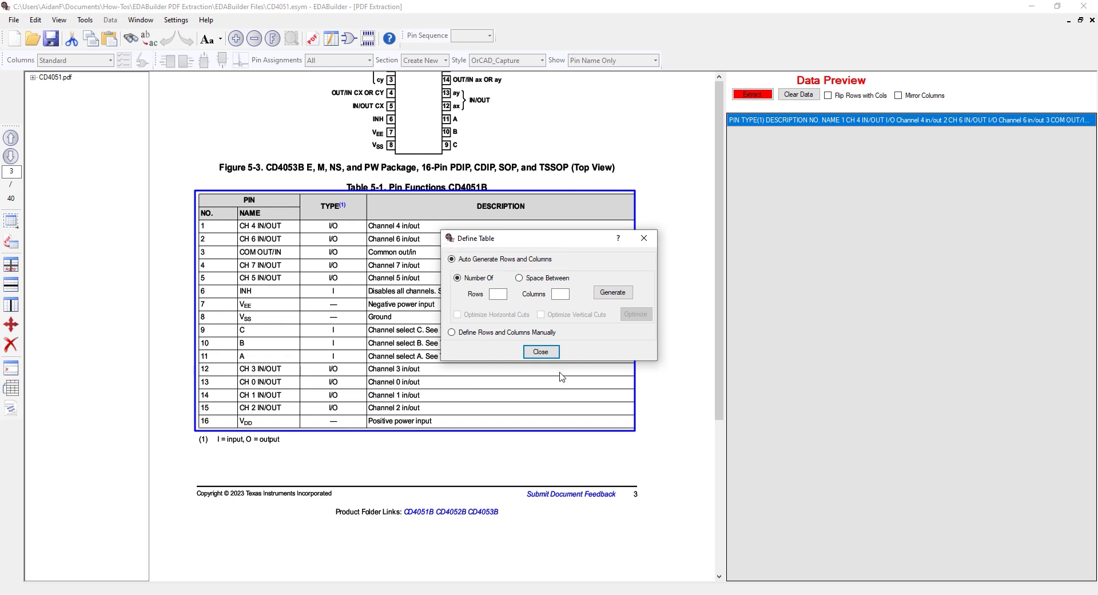
Auto-generate 18 rows and 4 columns for the selected pin functions table
{"action": "left_click", "coordinate": [489, 294]}
{"action": "left_click", "coordinate": [561, 294]}
{"action": "type", "text": "4"}
{"action": "left_click", "coordinate": [612, 293]}
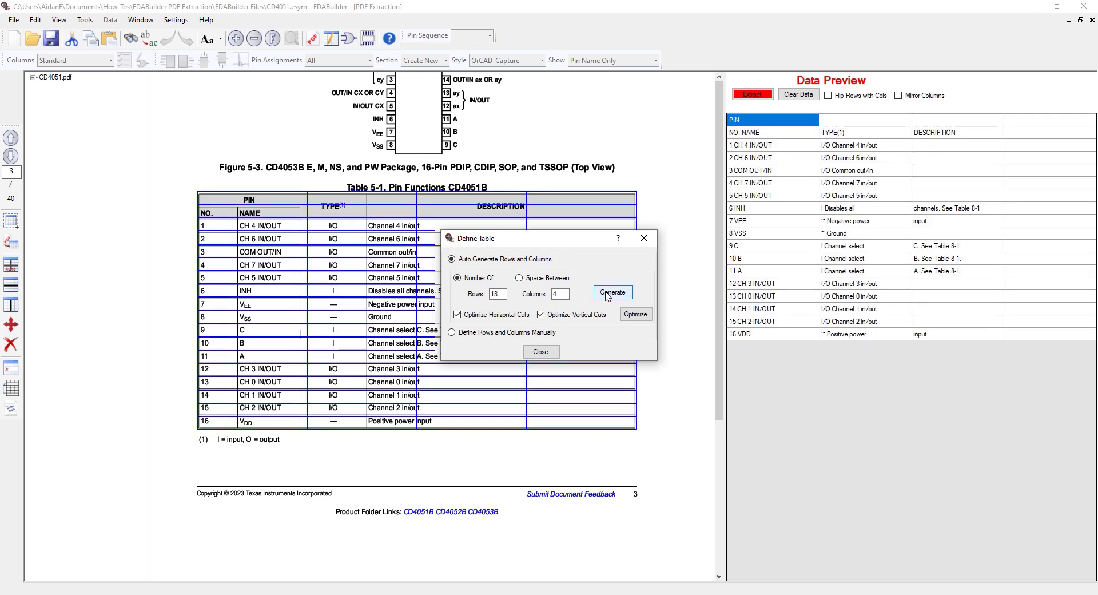
{"action": "left_click", "coordinate": [541, 351]}
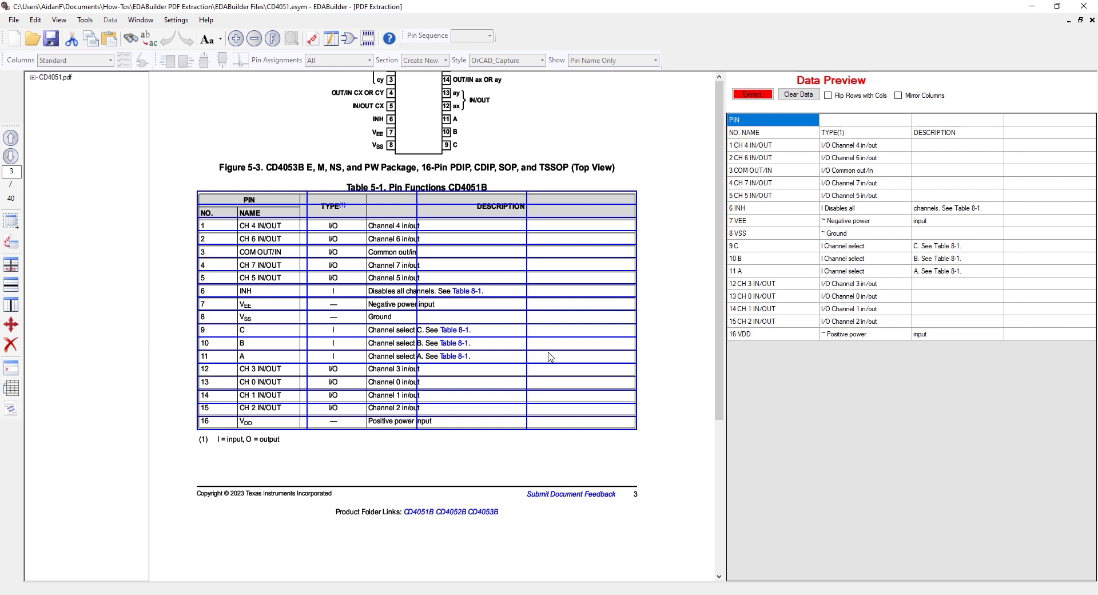
Move the generated column dividers onto the table's own lines so that number, name, type and description are separated
{"action": "left_click", "coordinate": [9, 325]}
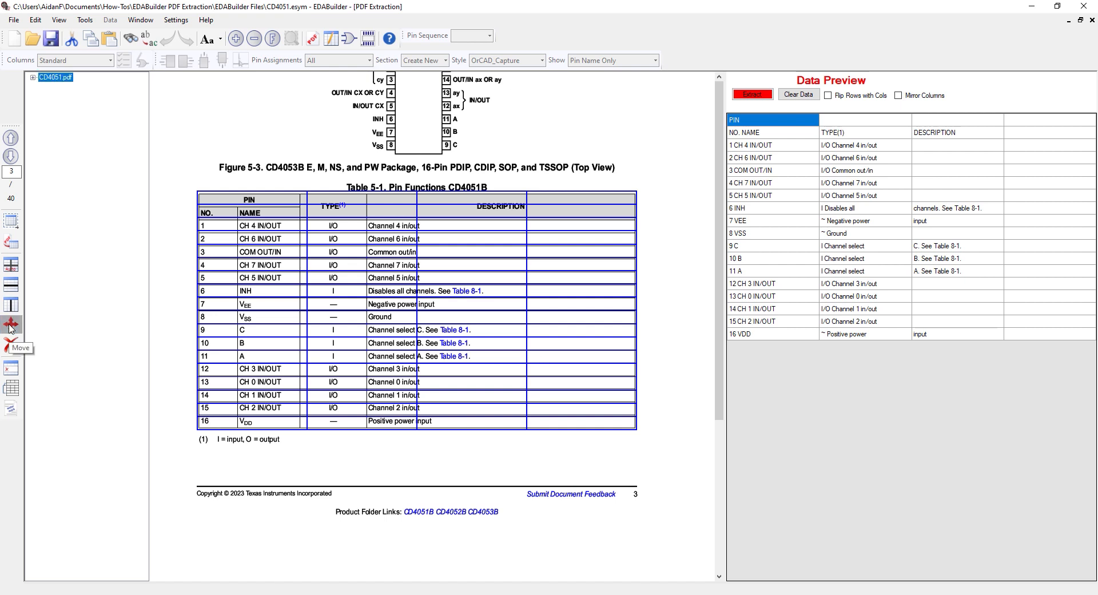
{"action": "left_click", "coordinate": [232, 306]}
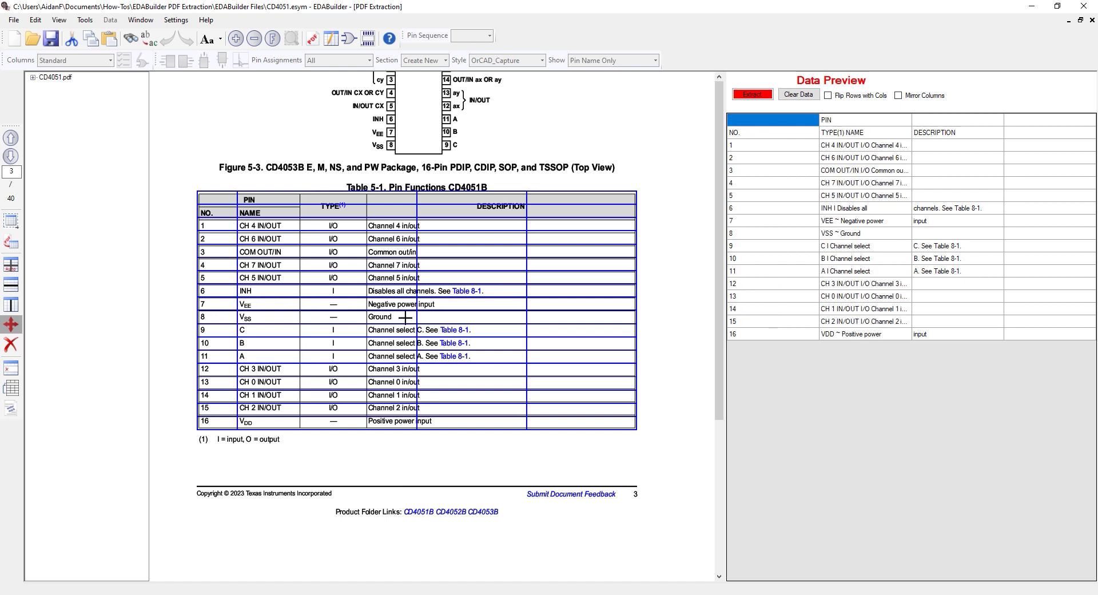
{"action": "left_click_drag", "start_coordinate": [404, 317], "coordinate": [300, 318]}
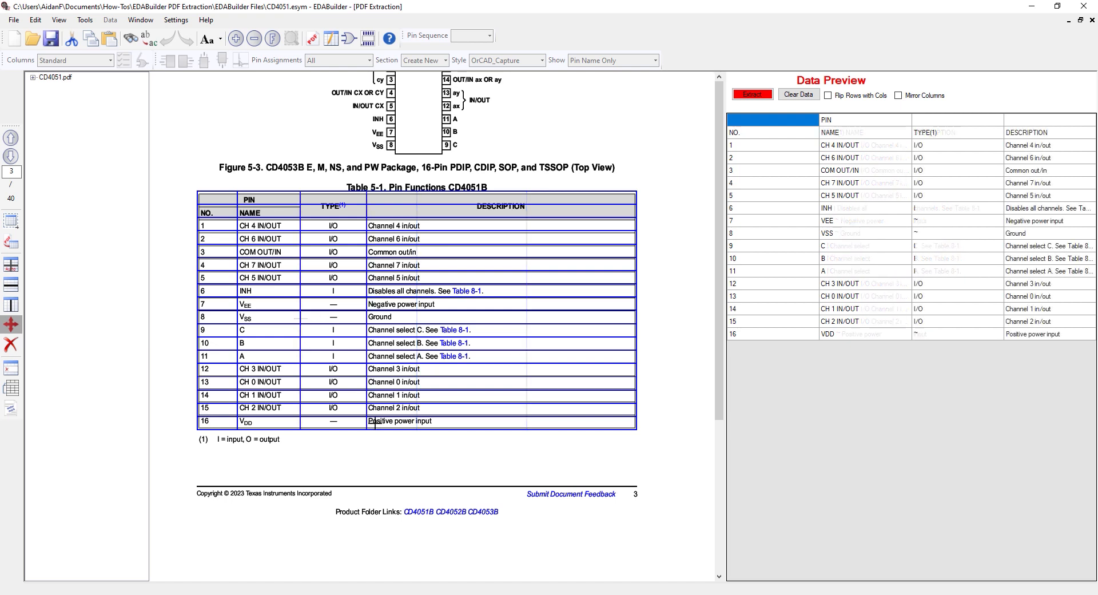
Extract the pin functions table without its two header rows, and view the extracted data in the ScratchPad
{"action": "left_click", "coordinate": [11, 368]}
{"action": "left_click", "coordinate": [206, 196]}
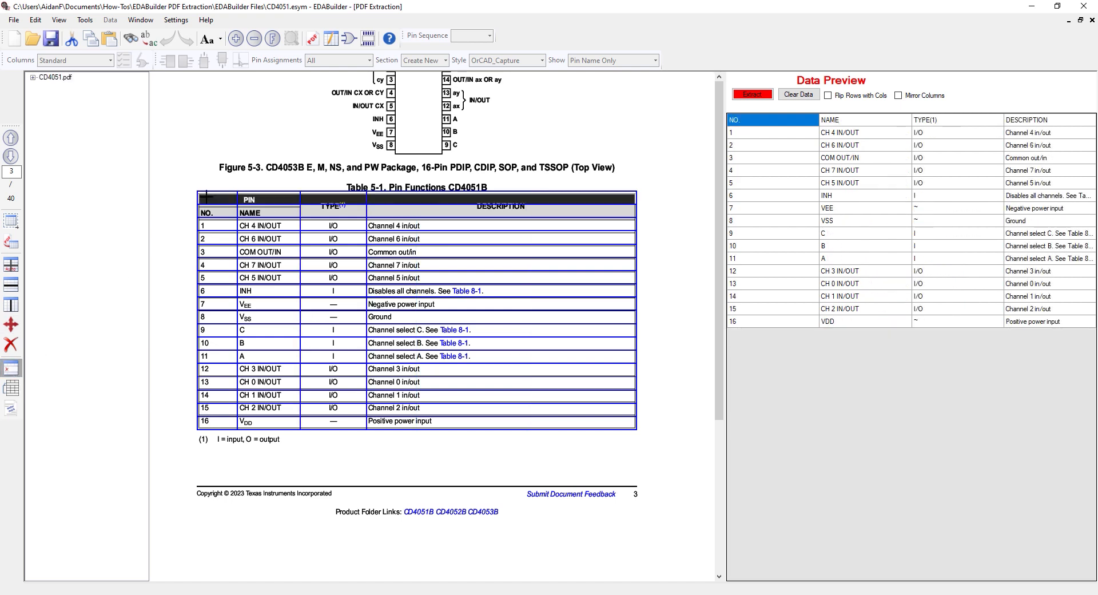
{"action": "left_click", "coordinate": [204, 210]}
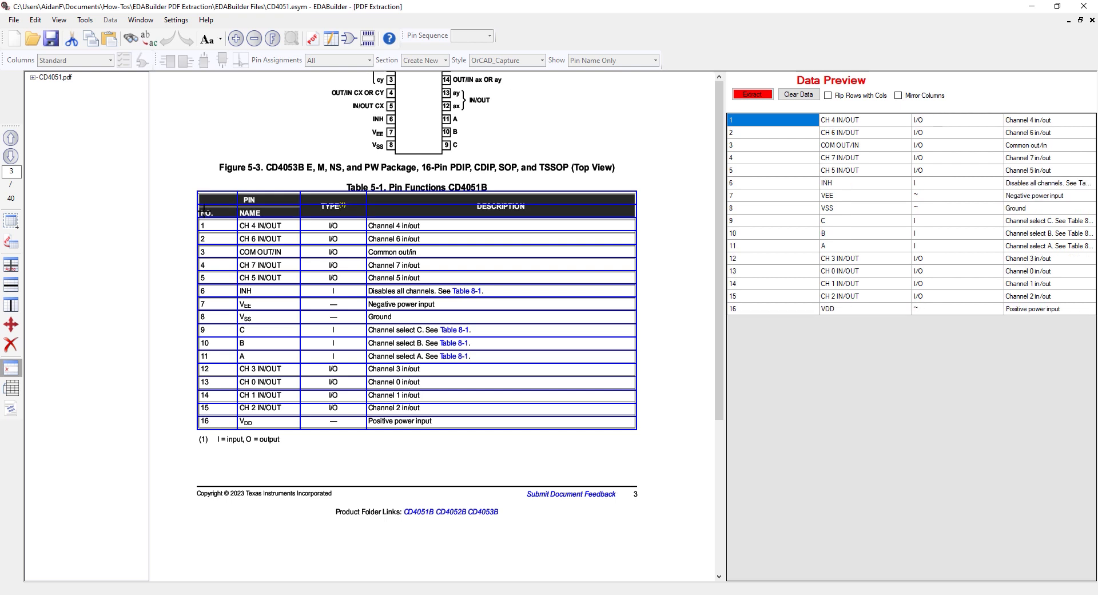
{"action": "left_click", "coordinate": [746, 95]}
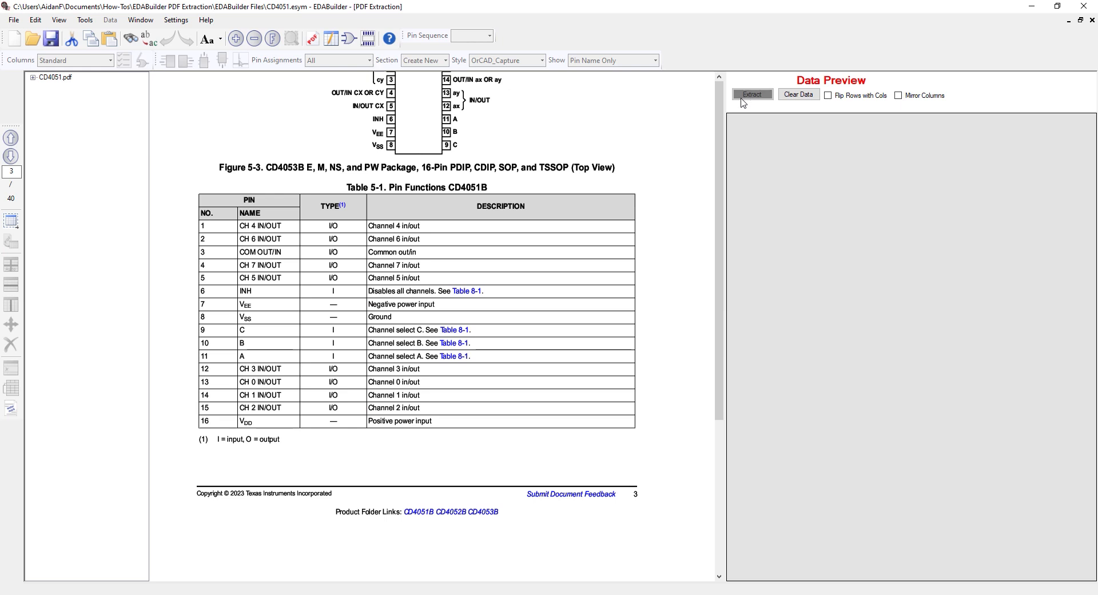
{"action": "left_click", "coordinate": [332, 40]}
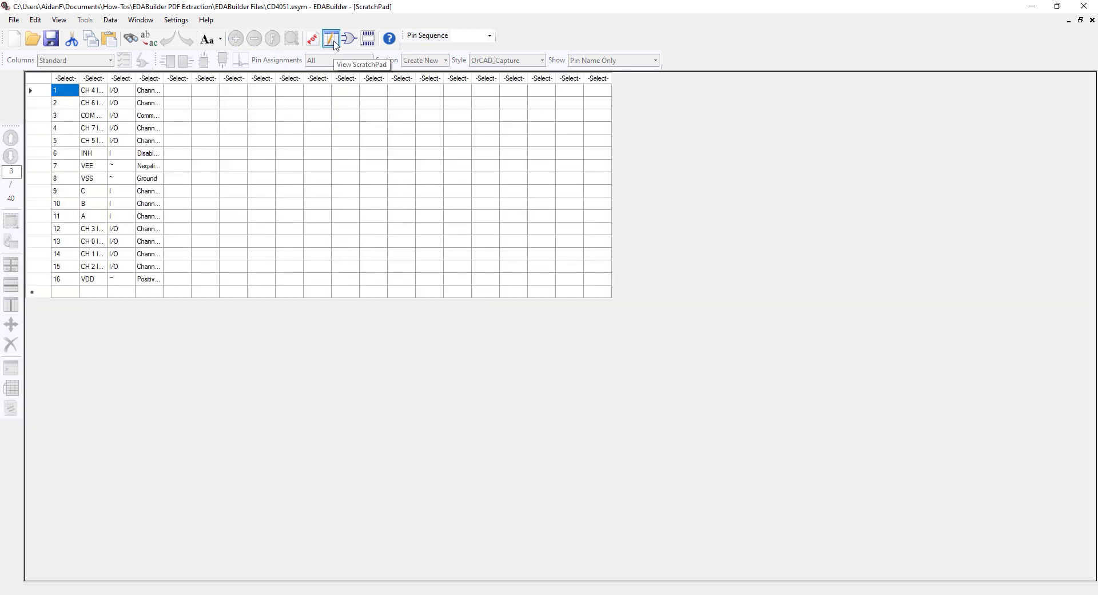